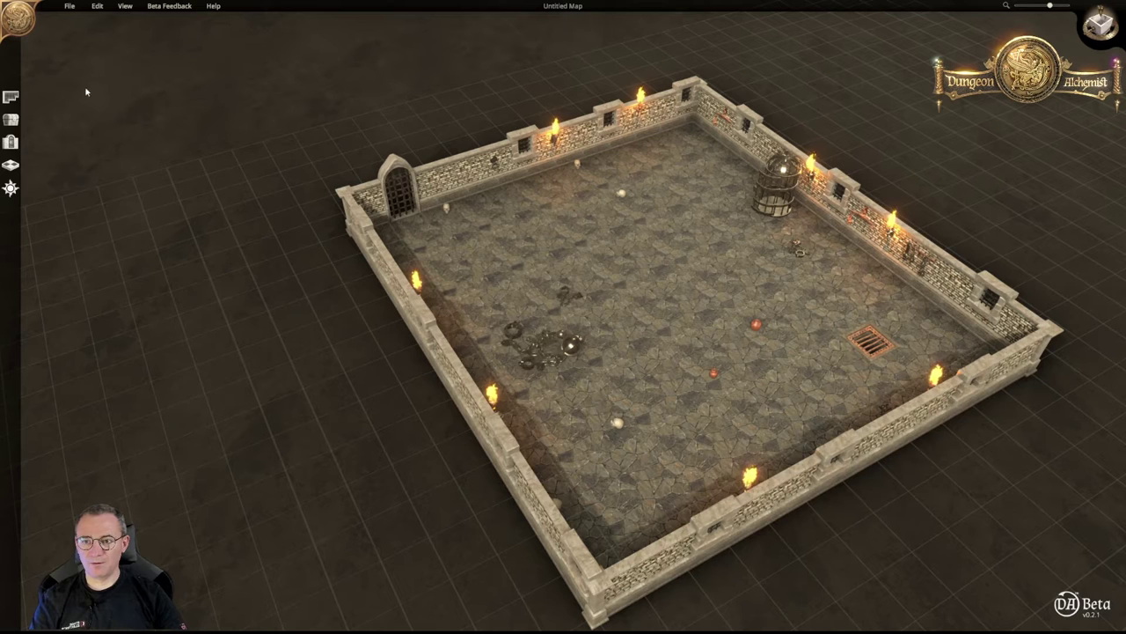
Open the Draw Room panel showing the Crypt theme's Dungeon room style
click(10, 96)
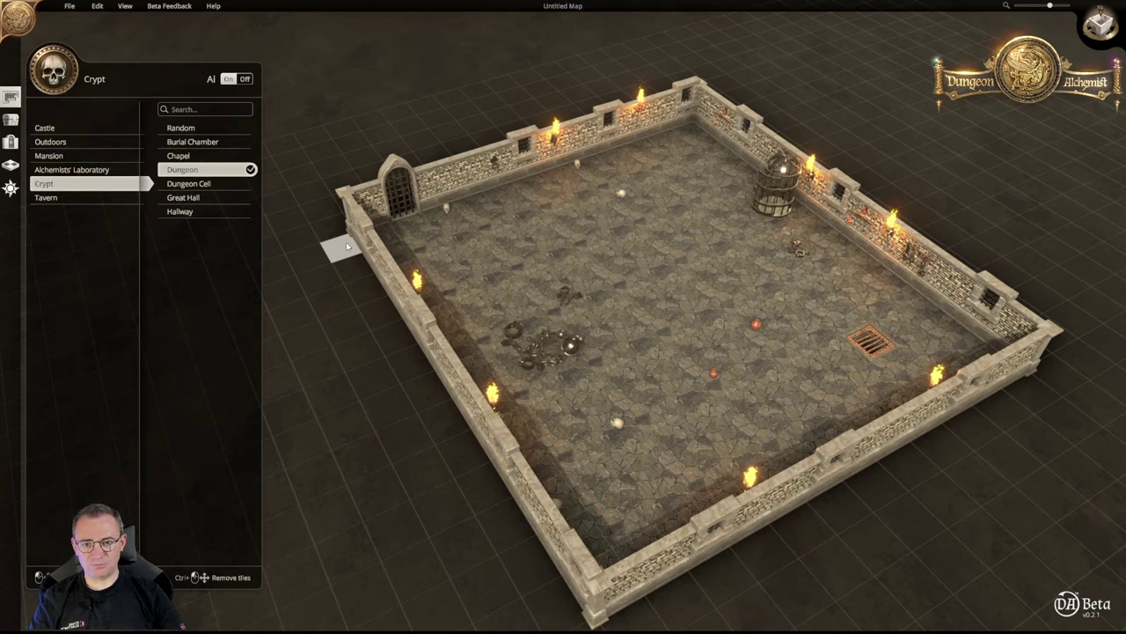
Build a trial room beside the left wall, then undo it
drag(346, 242, 323, 277)
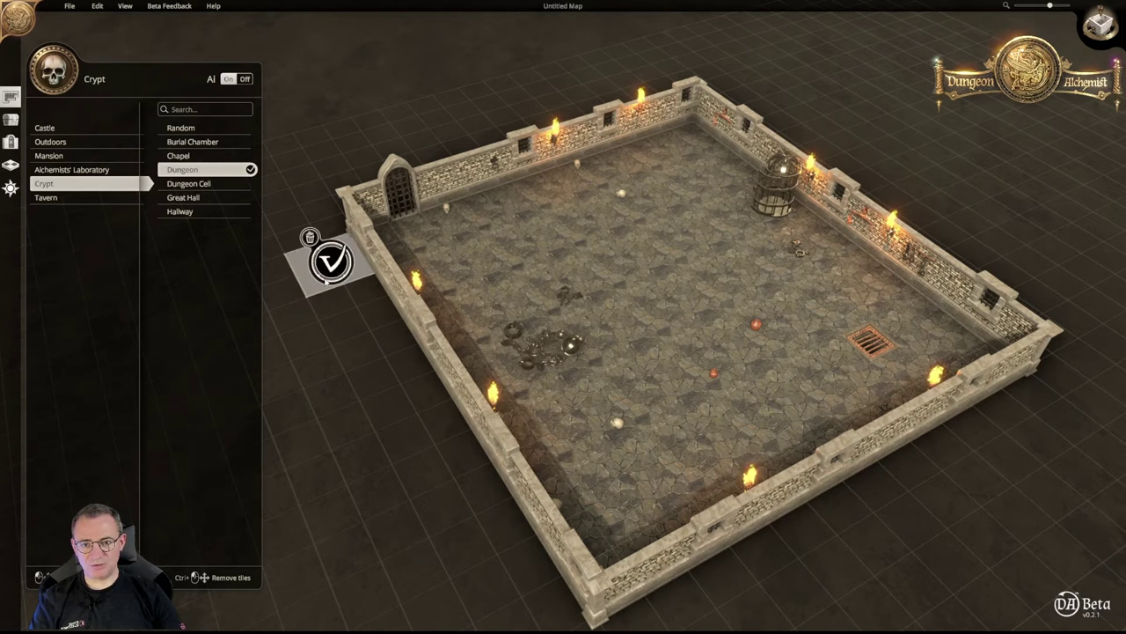
click(328, 257)
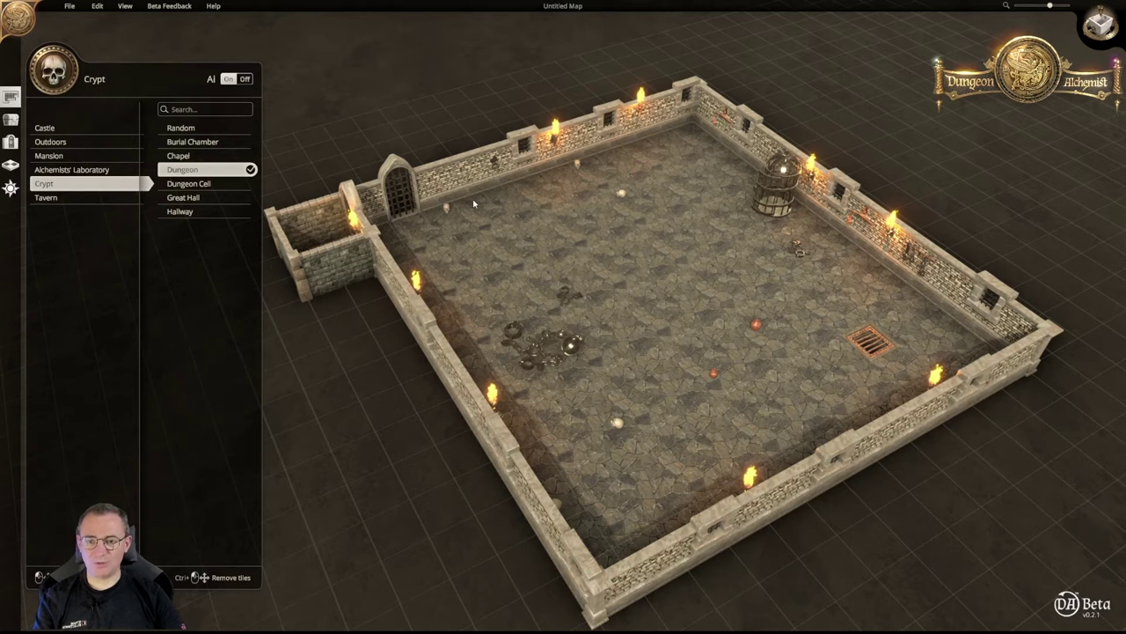
key(ctrl+z)
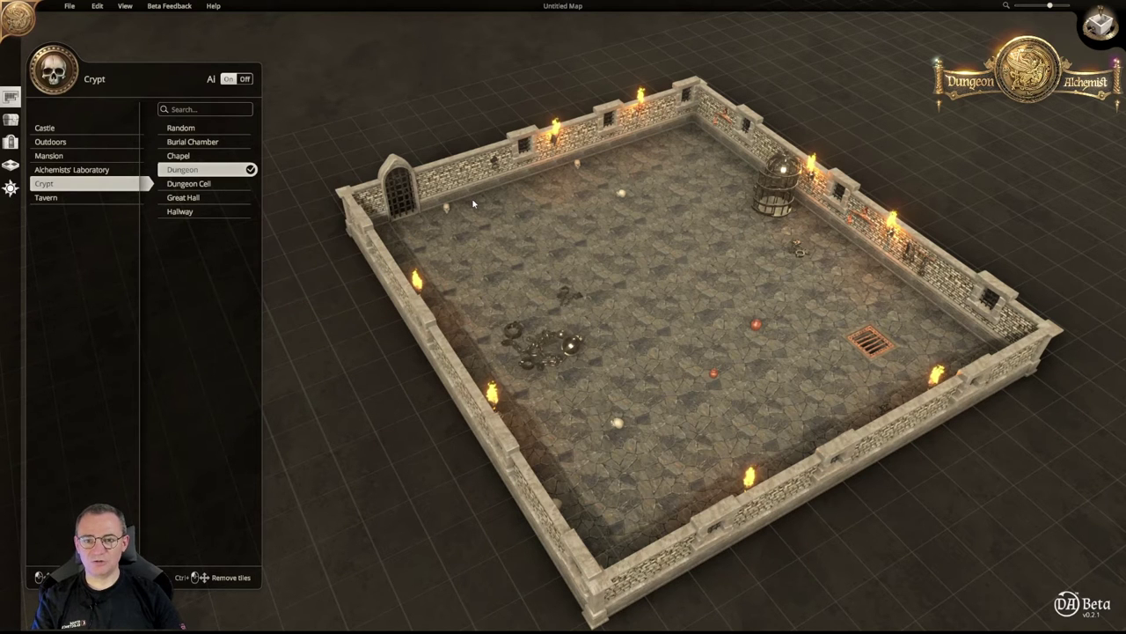
Switch to Crypt > Dungeon Cell and build three cells down the west wall
click(218, 185)
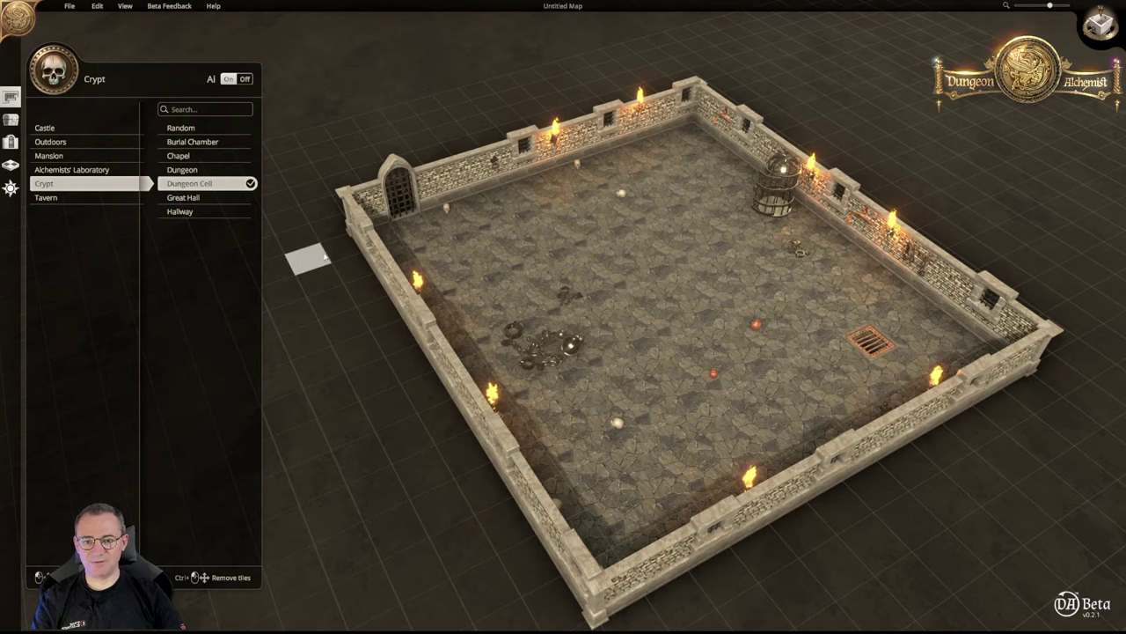
mouse_move(348, 247)
mouse_down()
mouse_move(295, 257)
mouse_move(322, 318)
mouse_up()
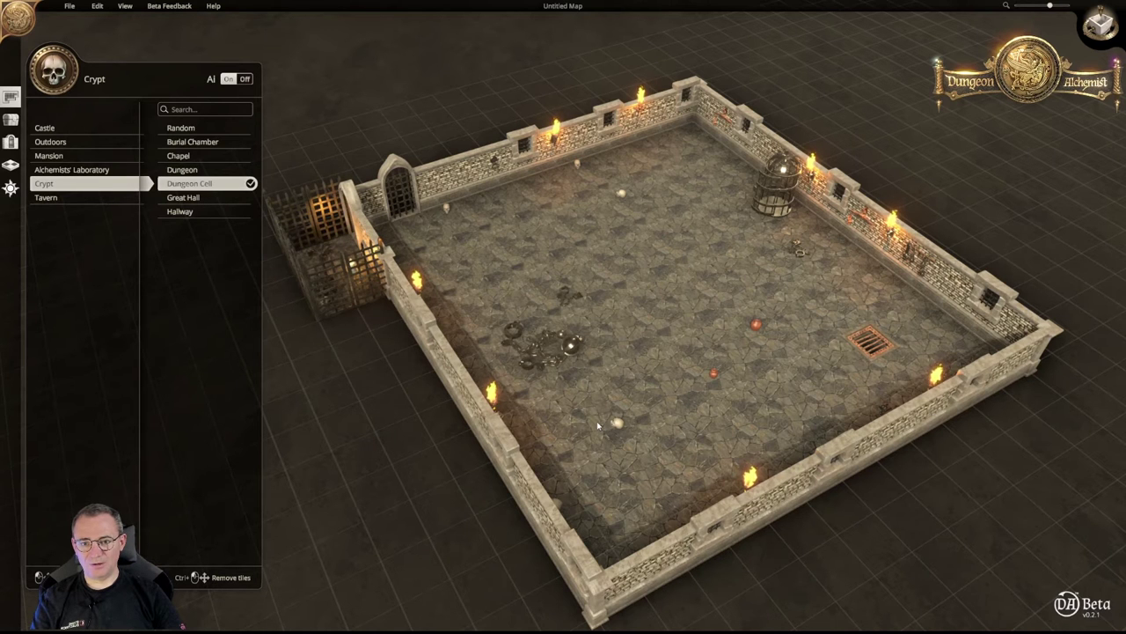
drag(373, 329, 403, 379)
click(376, 343)
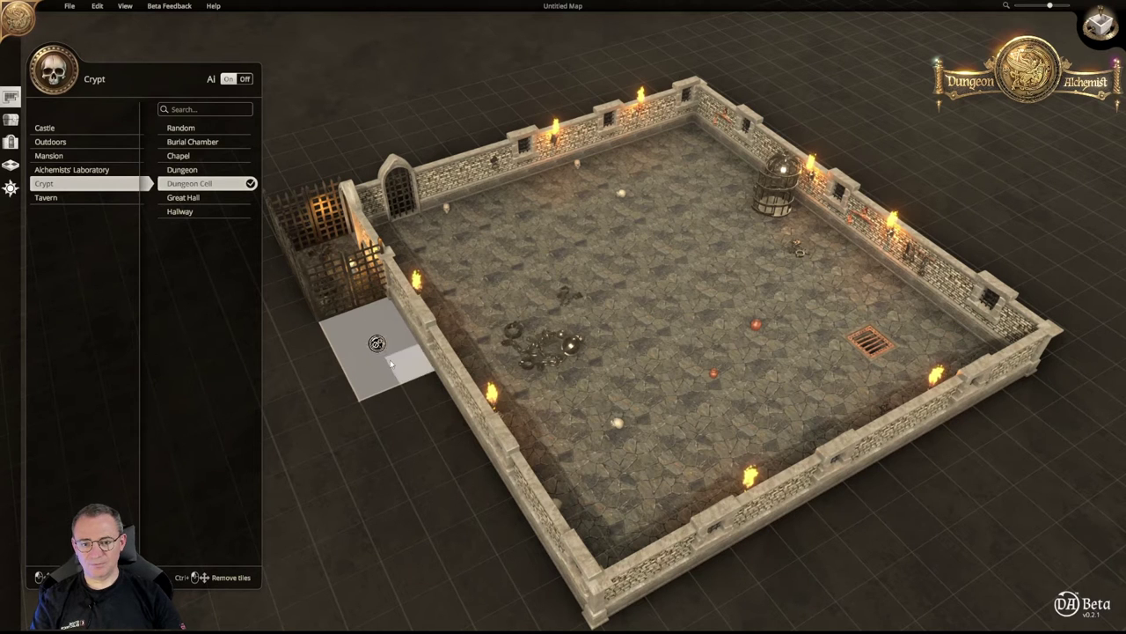
drag(411, 394, 411, 479)
click(430, 429)
drag(542, 605, 448, 509)
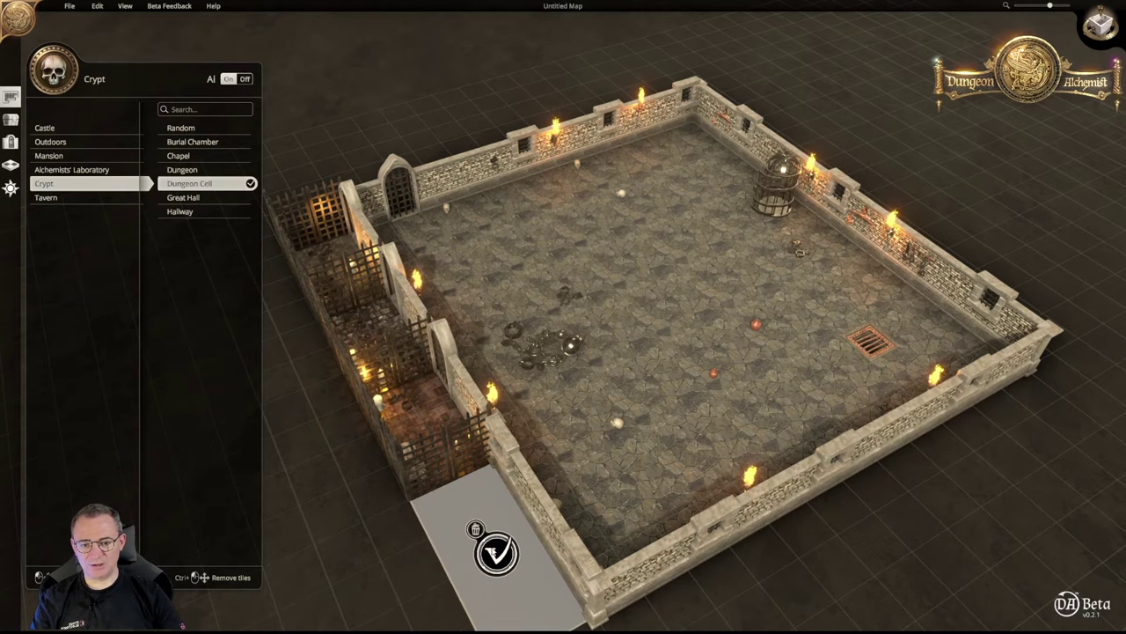
click(503, 545)
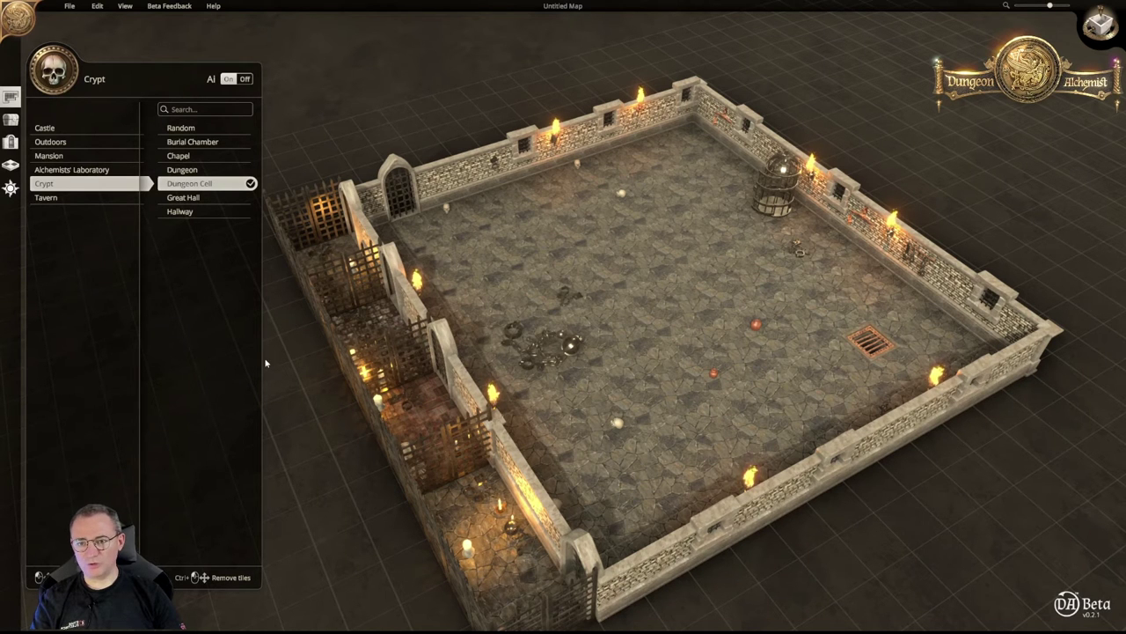
Select the Wall-Cell-Iron grate piece from the wall objects, filtered to grates
click(10, 142)
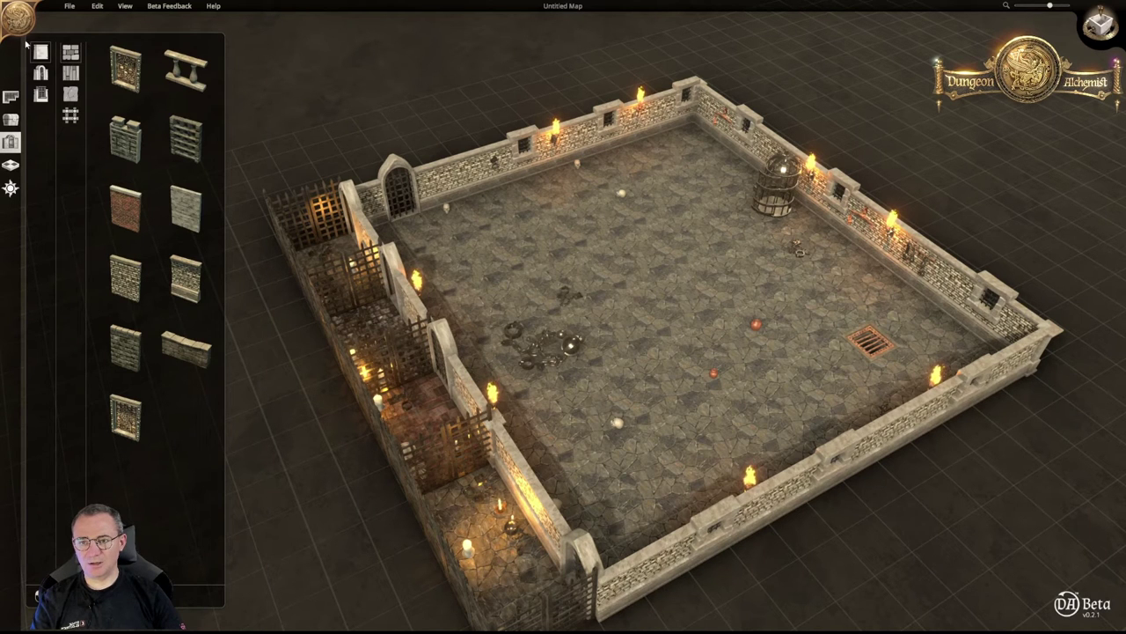
click(74, 117)
click(154, 88)
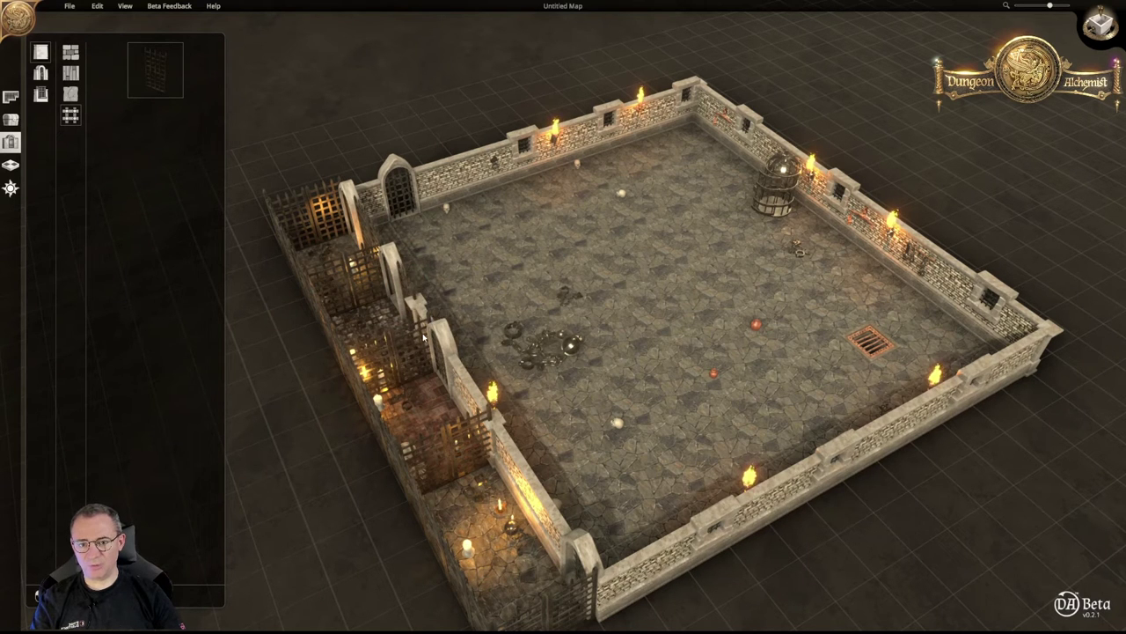
Replace the three front stone wall segments, including the torch segment, with iron grates
key(e)
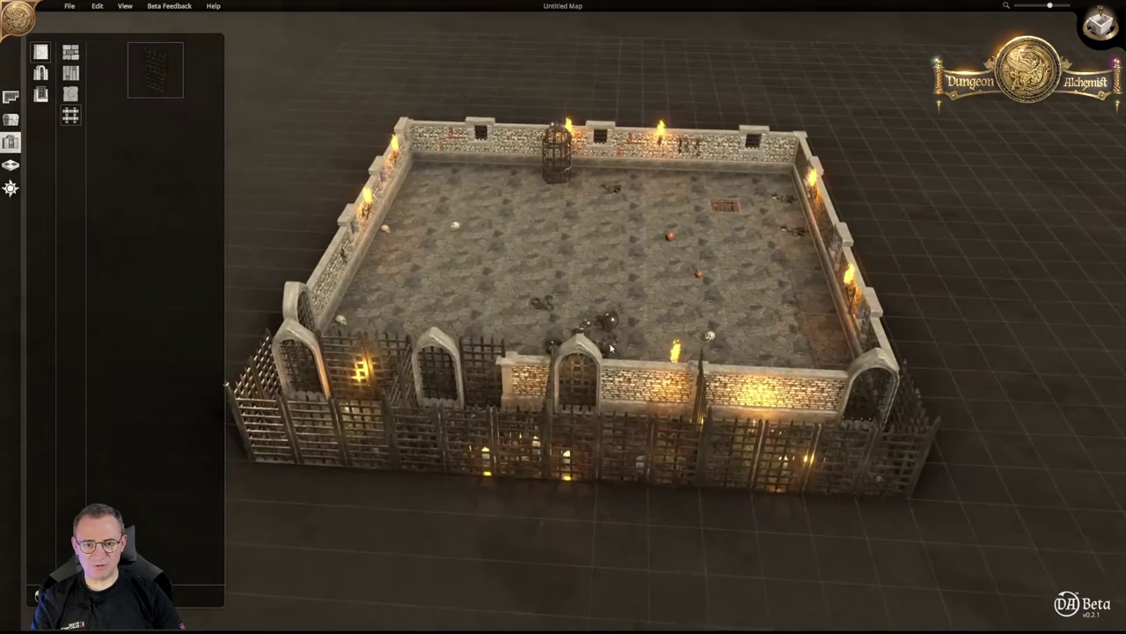
click(620, 376)
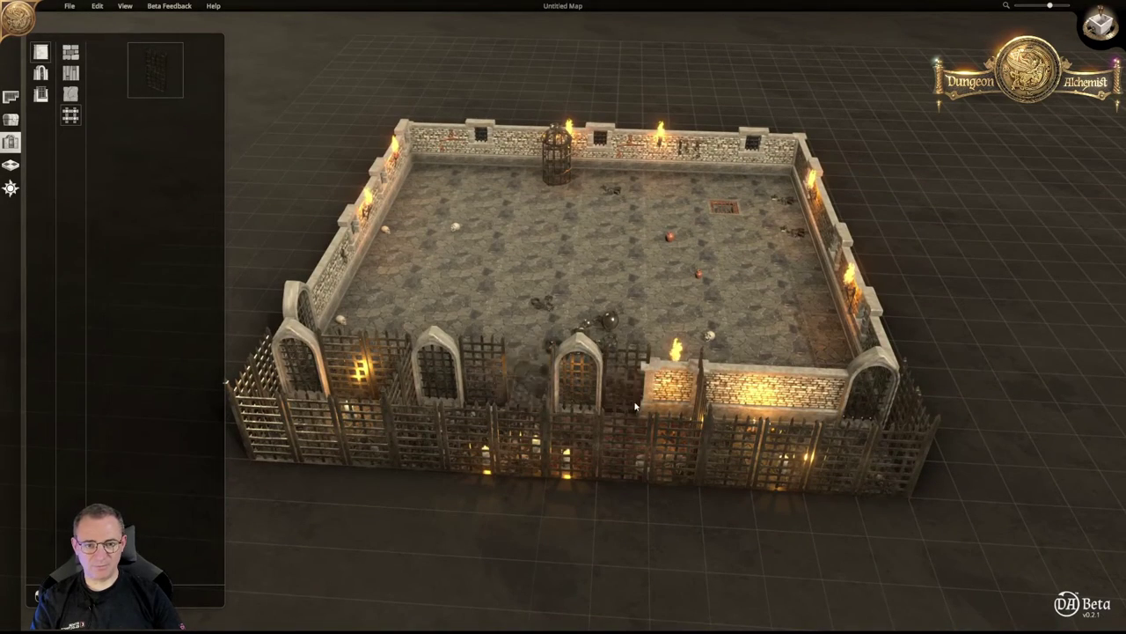
click(671, 381)
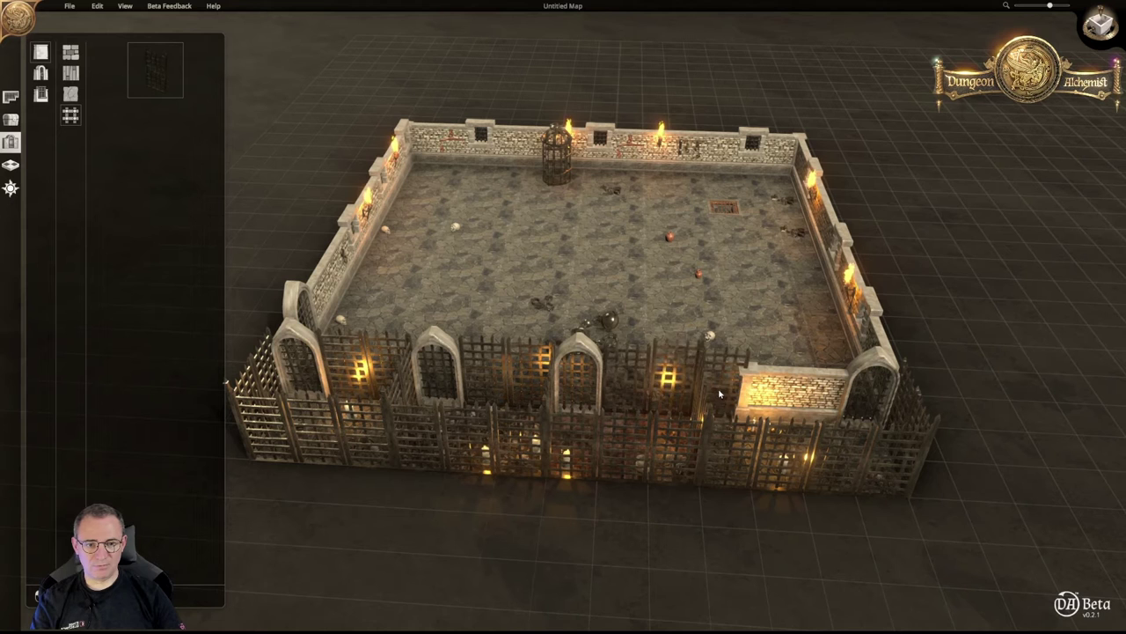
click(765, 387)
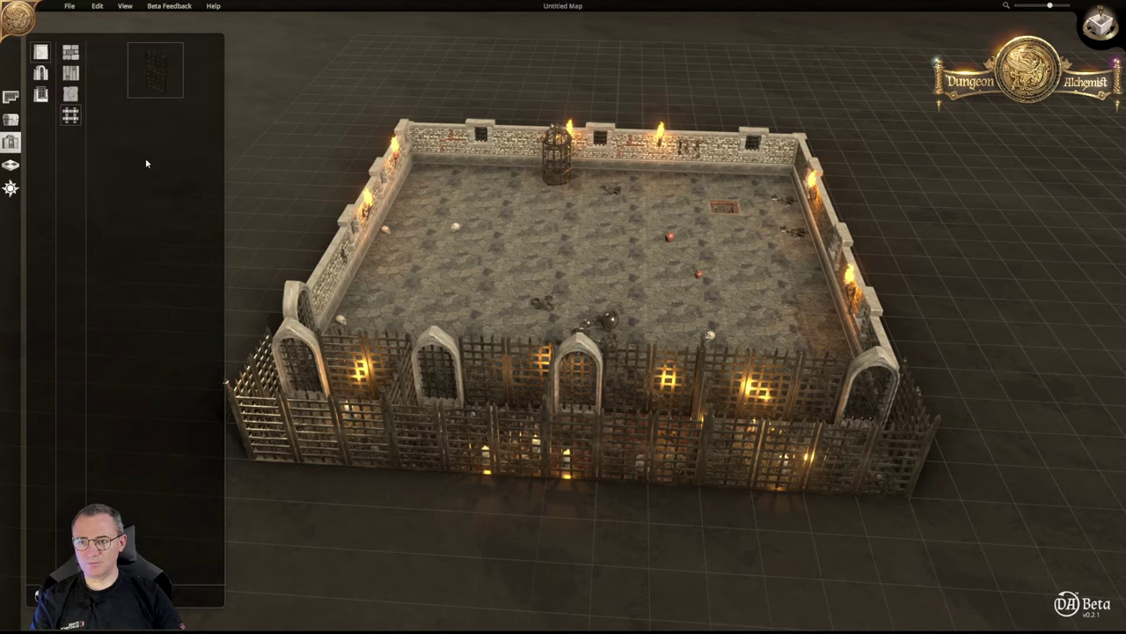
Select the Door Cell iron gate from the doors category, filtered to gates
click(41, 73)
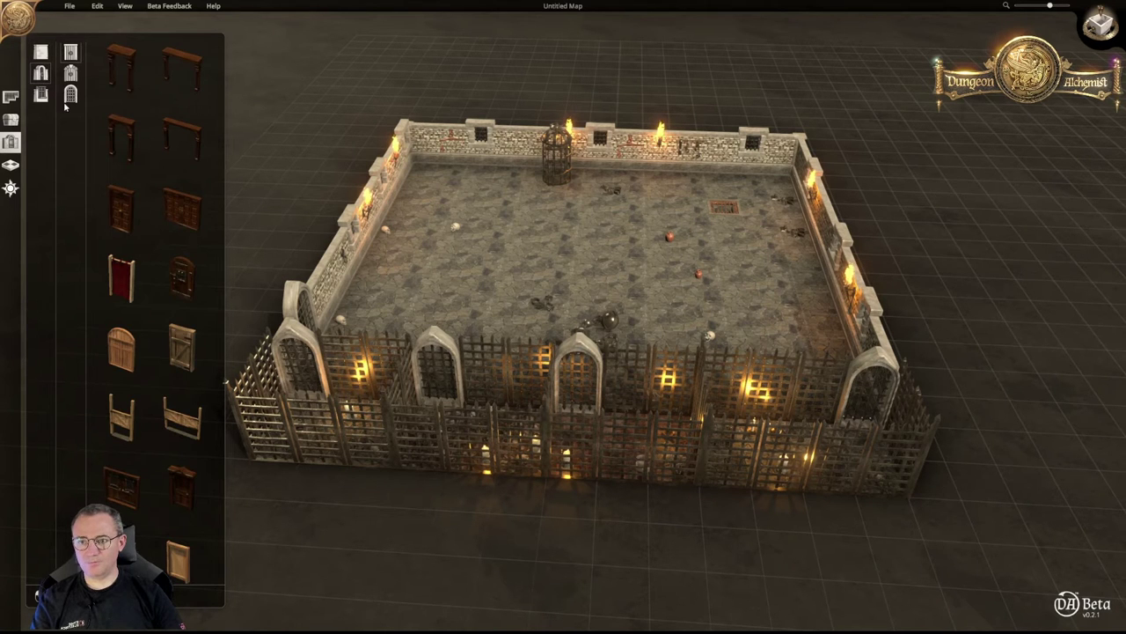
click(70, 95)
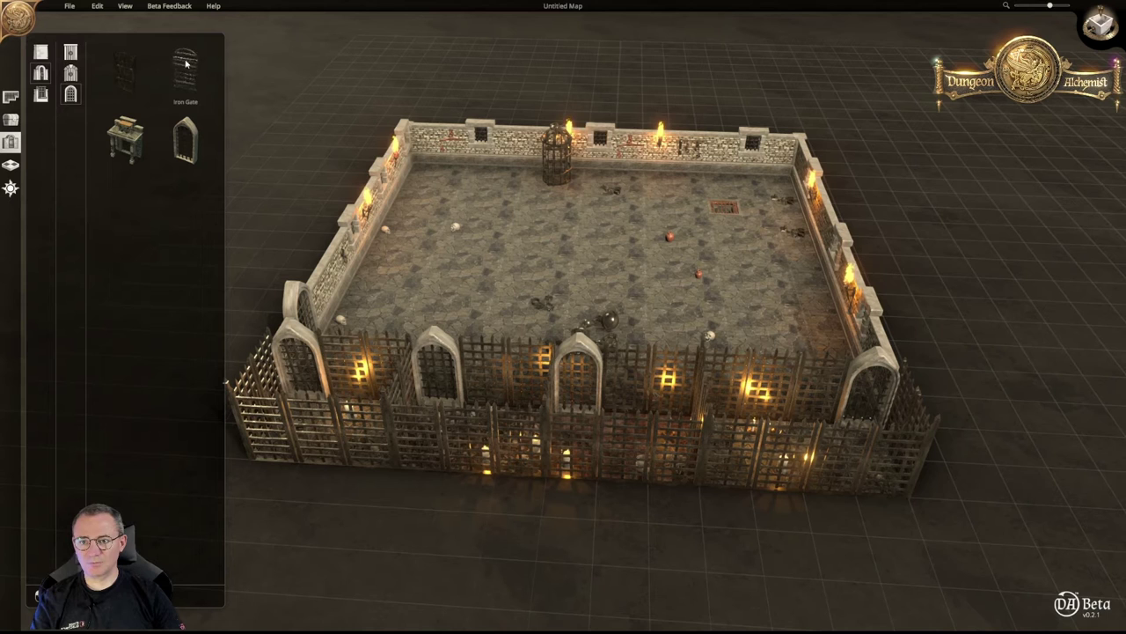
click(130, 66)
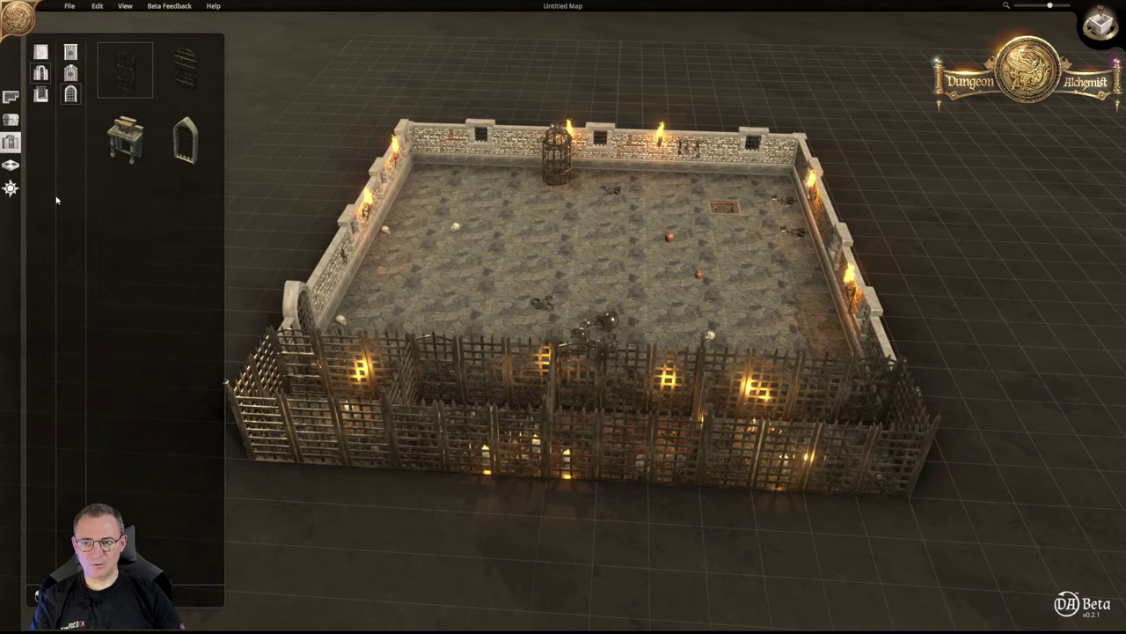
Shift the door and left fence pieces one cell right and the right-corner piece one cell left
click(10, 141)
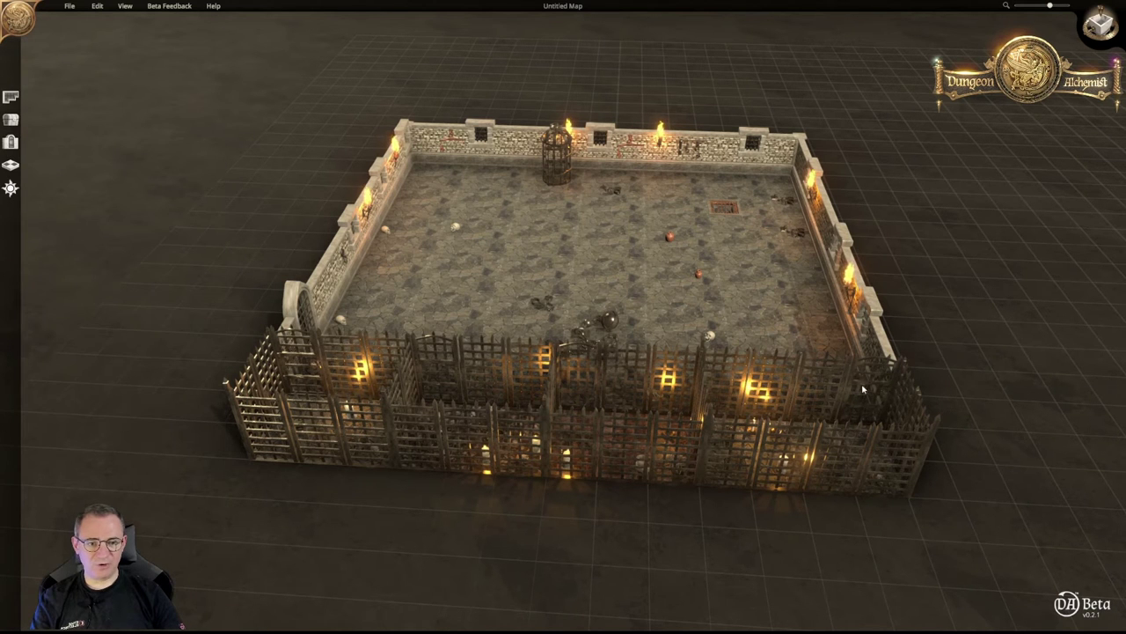
click(588, 382)
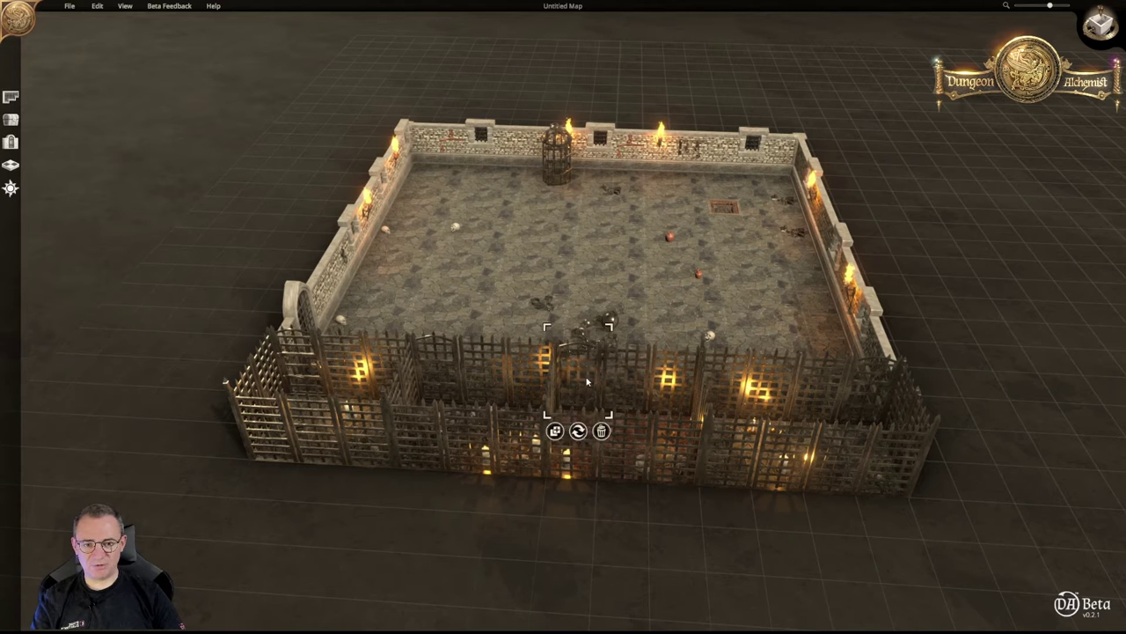
drag(597, 382, 619, 382)
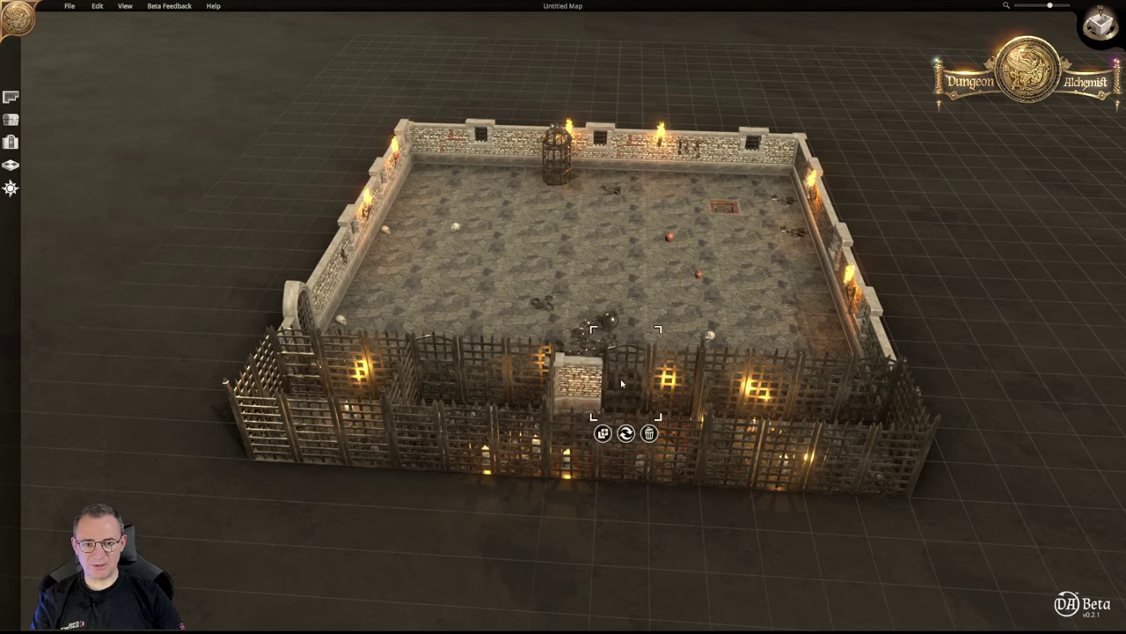
drag(419, 371, 462, 370)
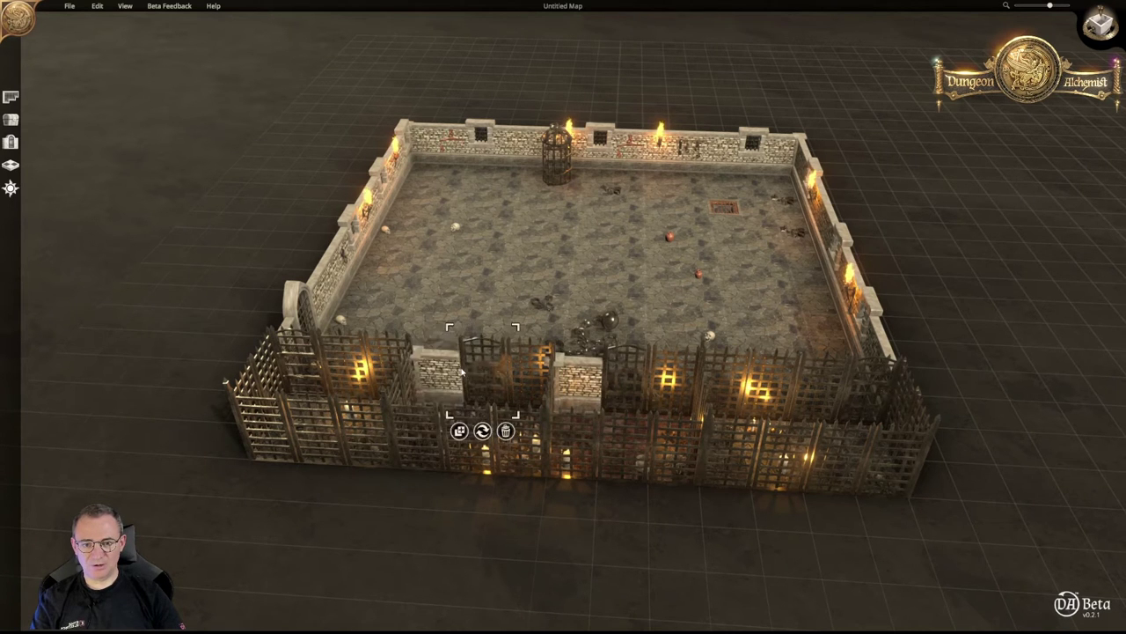
click(299, 370)
drag(299, 370, 339, 367)
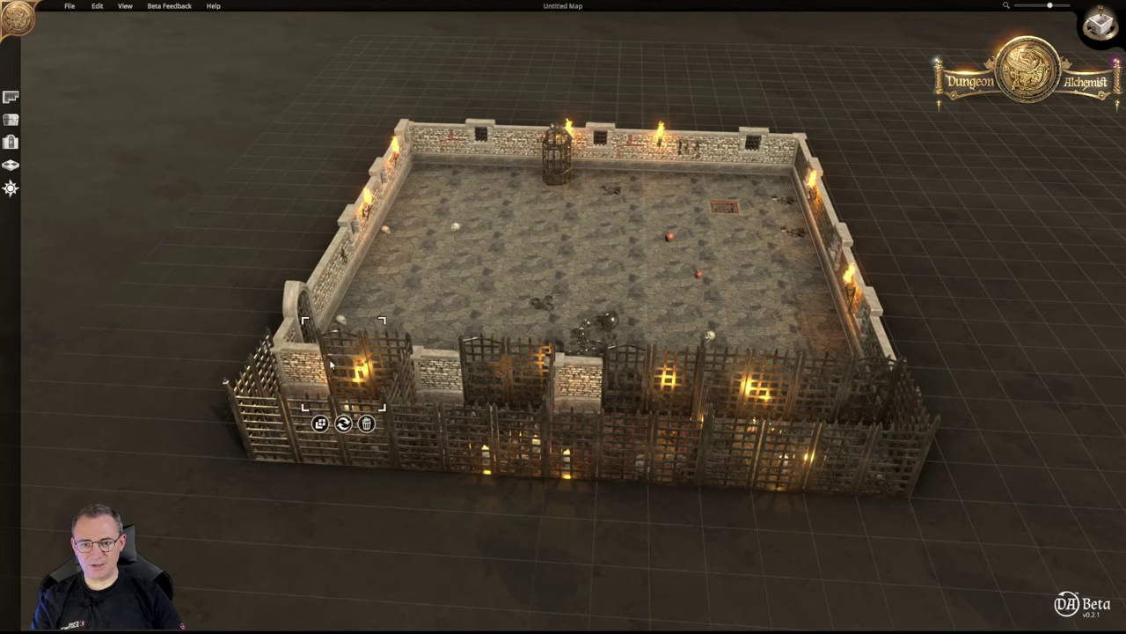
click(862, 392)
drag(863, 392, 786, 397)
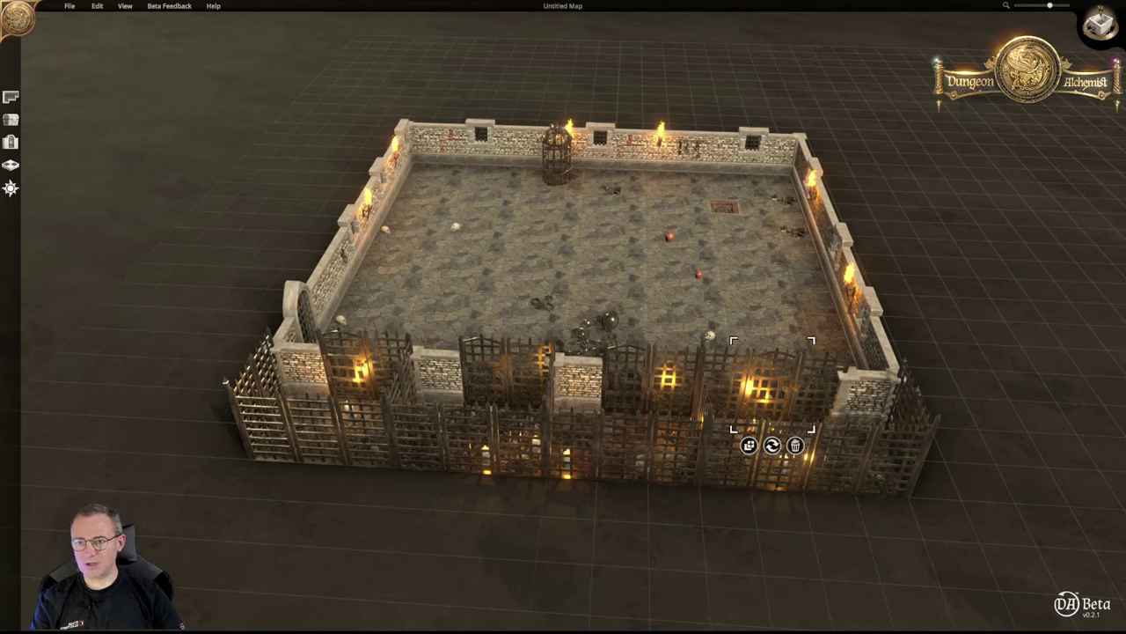
click(10, 142)
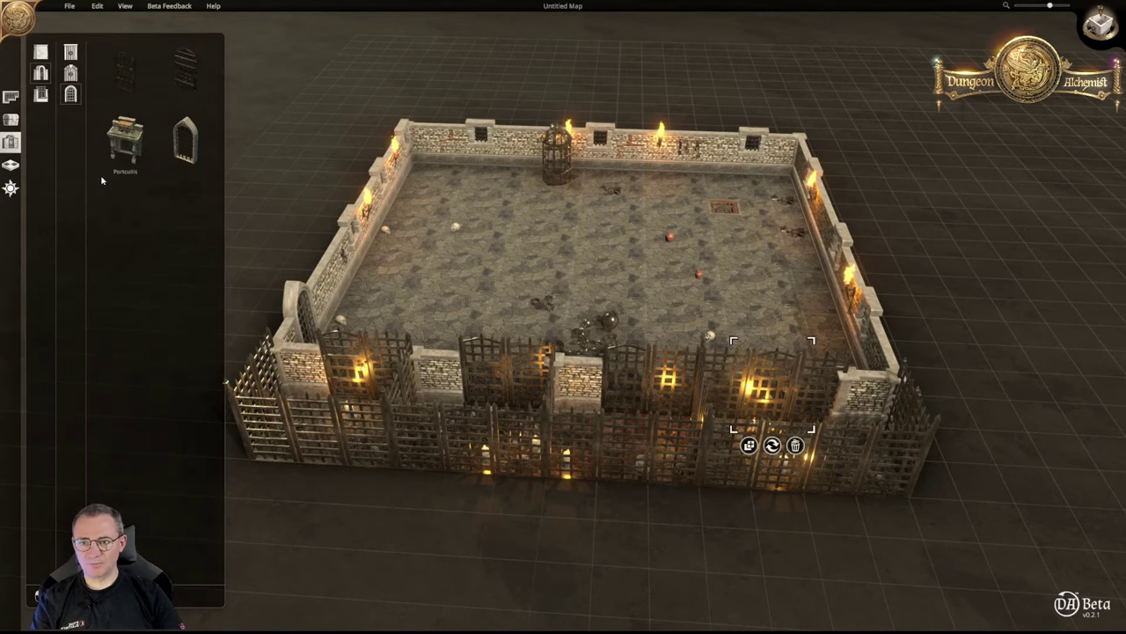
Choose the iron grating style among the wall and door pieces
click(41, 52)
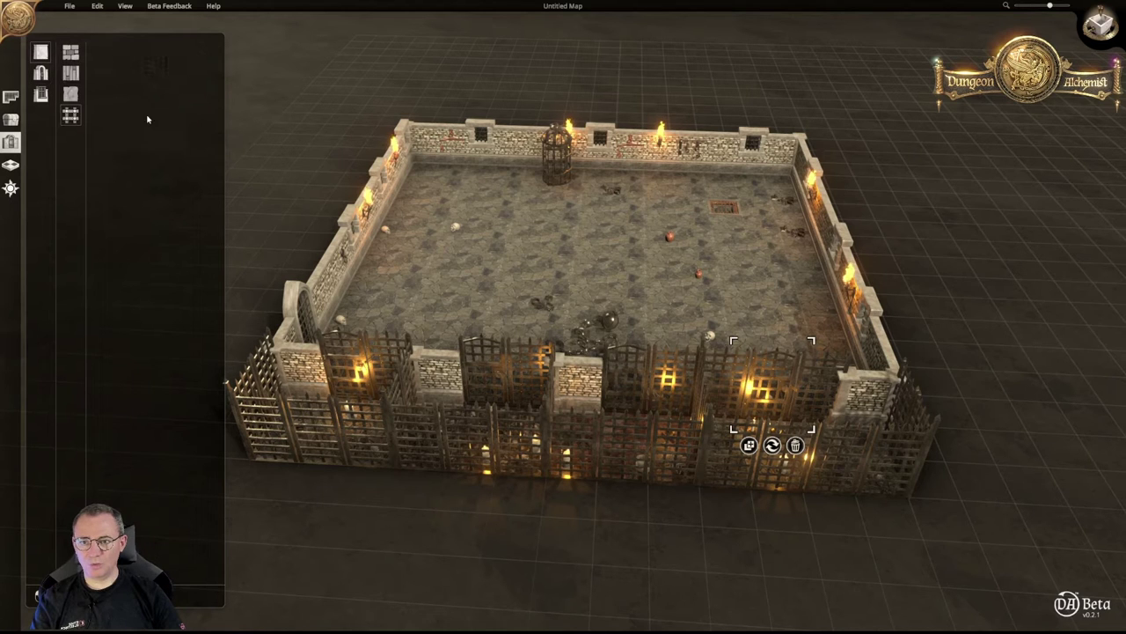
click(69, 56)
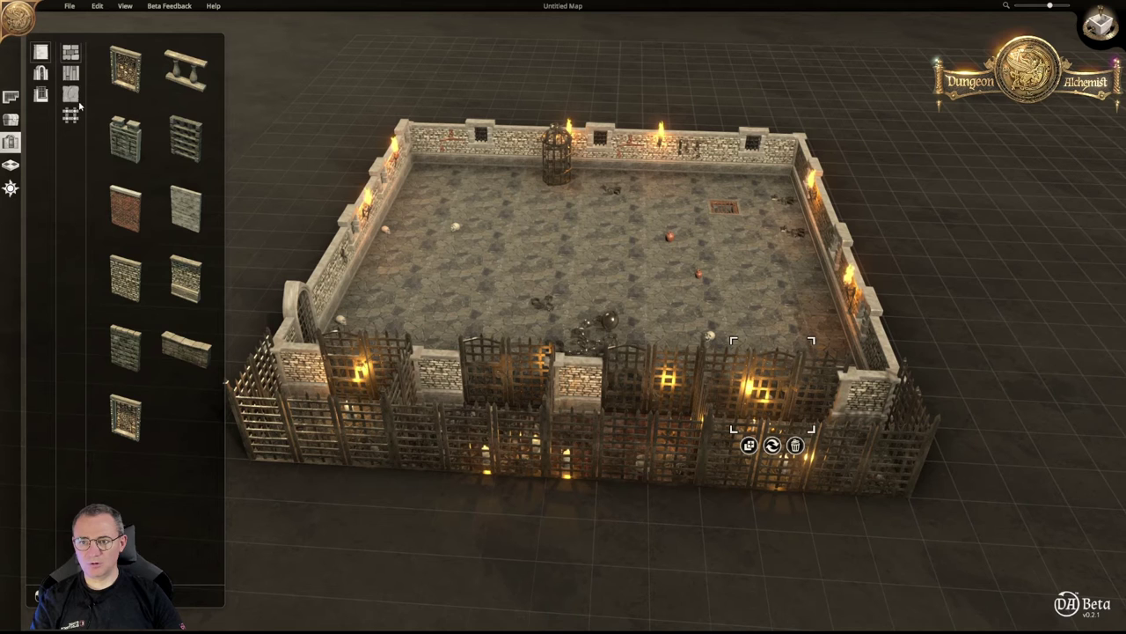
click(71, 113)
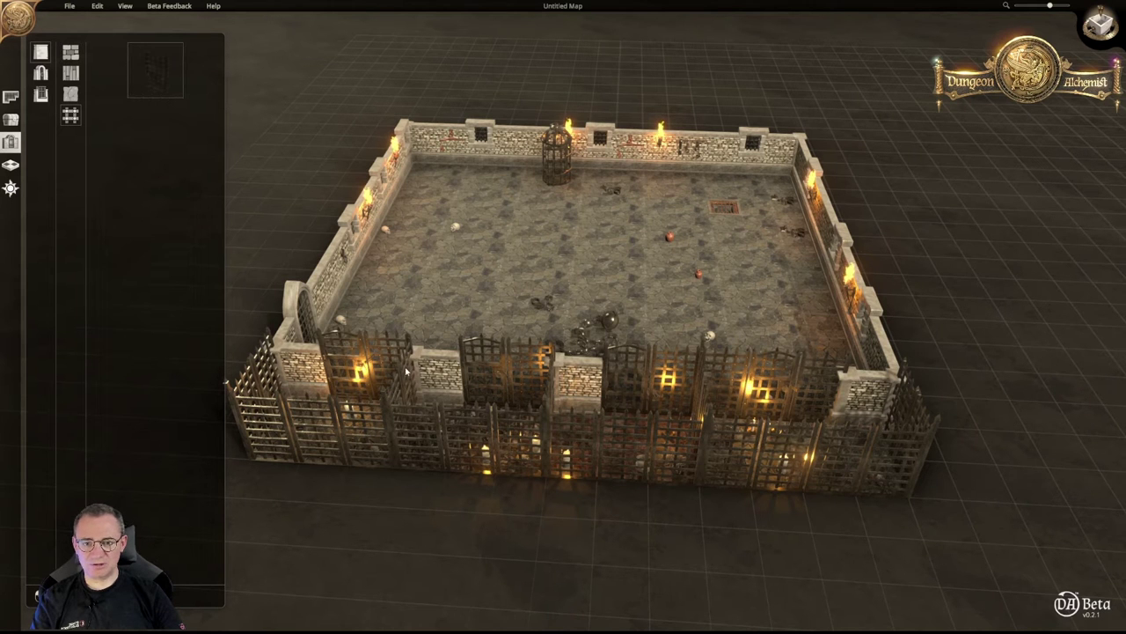
Swap the front-left sections, central pillar and front-right section and corner pillar for grating
click(431, 399)
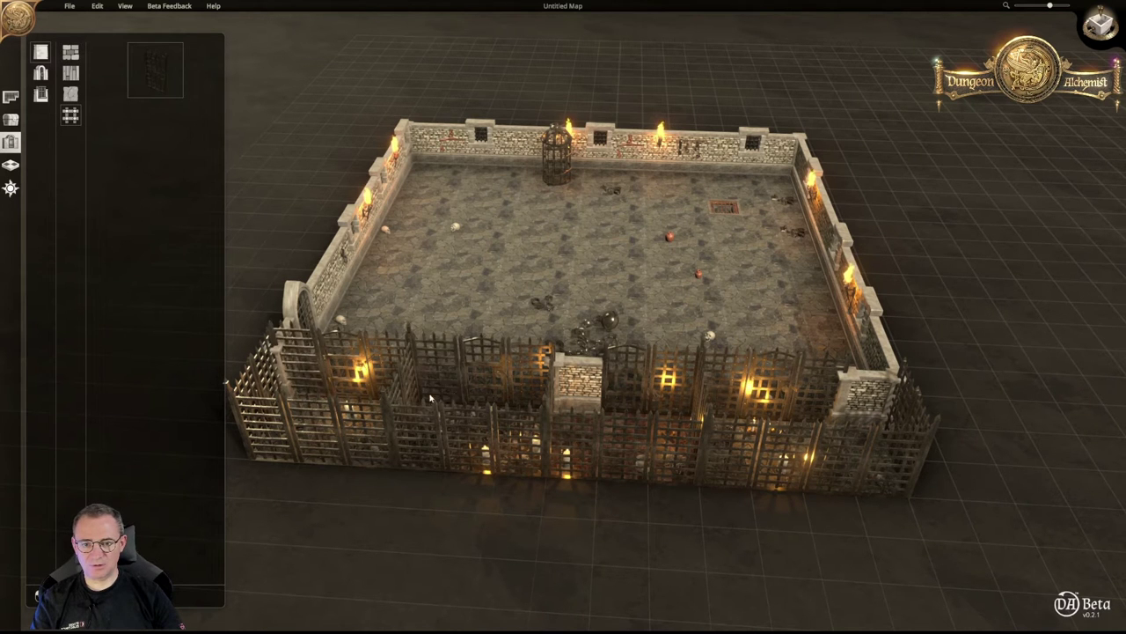
click(578, 379)
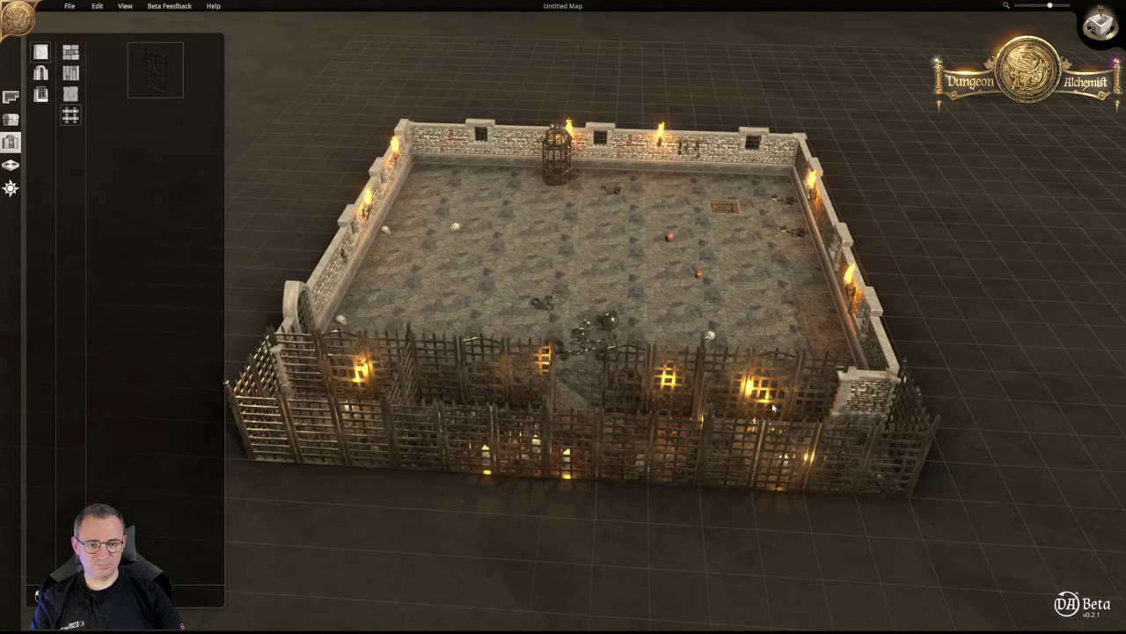
click(880, 403)
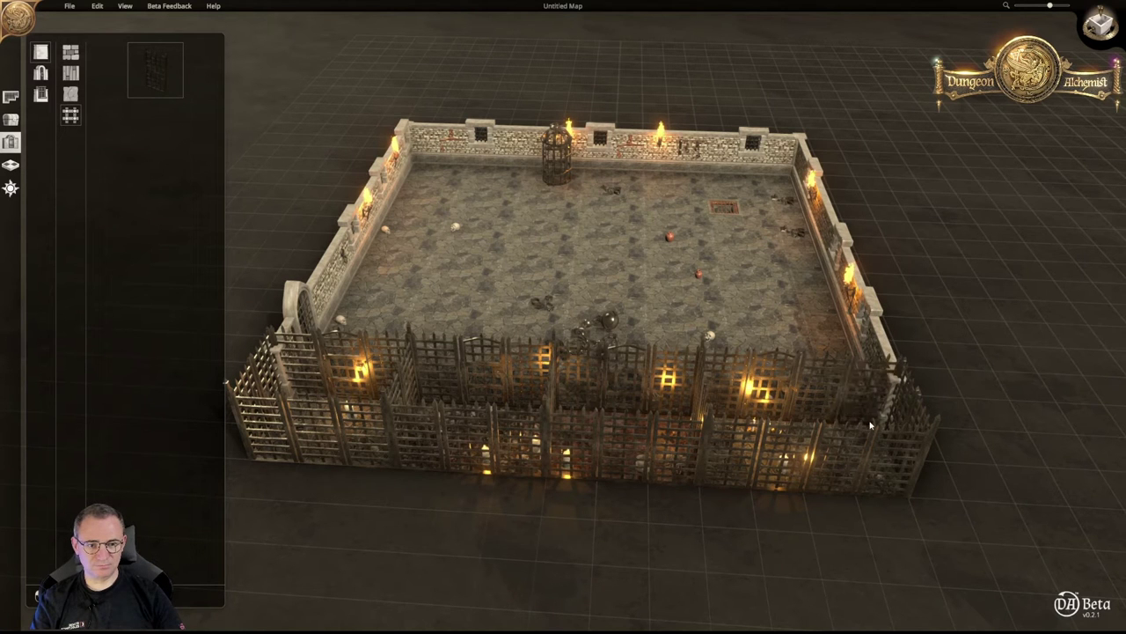
click(859, 427)
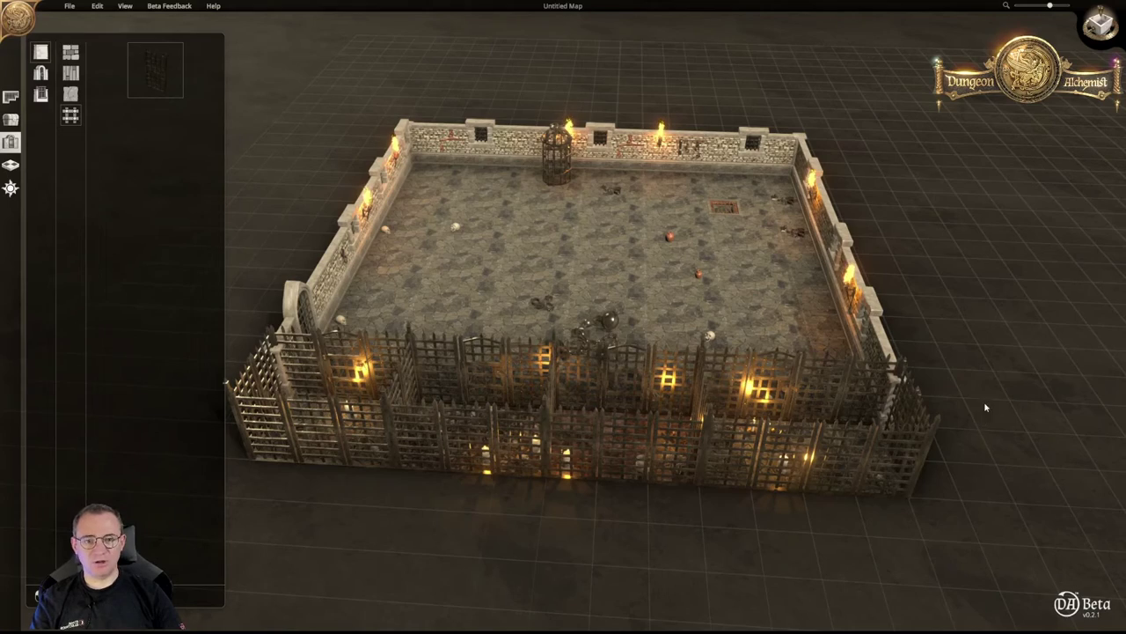
Orbit across the whole dungeon and open the Place Objects catalogue
right_drag(968, 358, 729, 359)
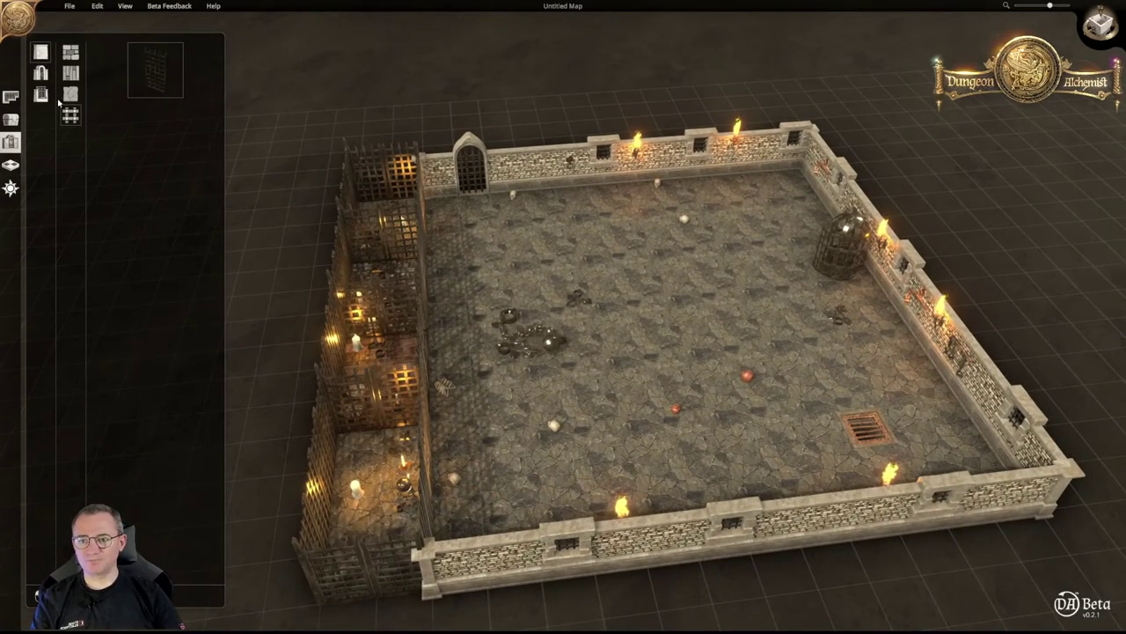
right_drag(463, 332, 534, 326)
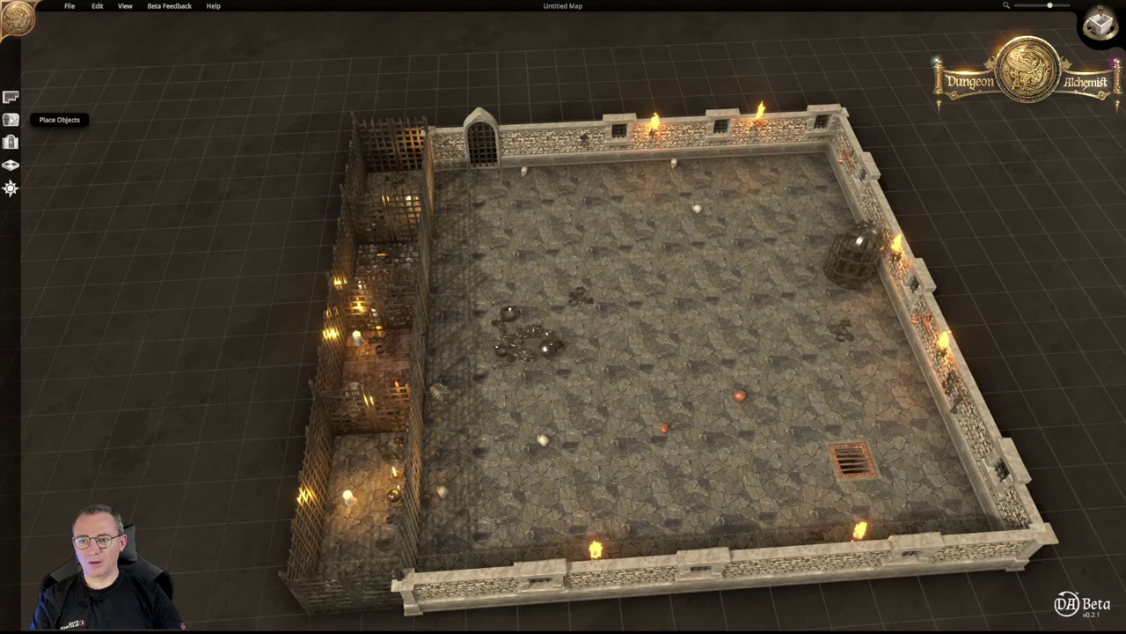
click(10, 120)
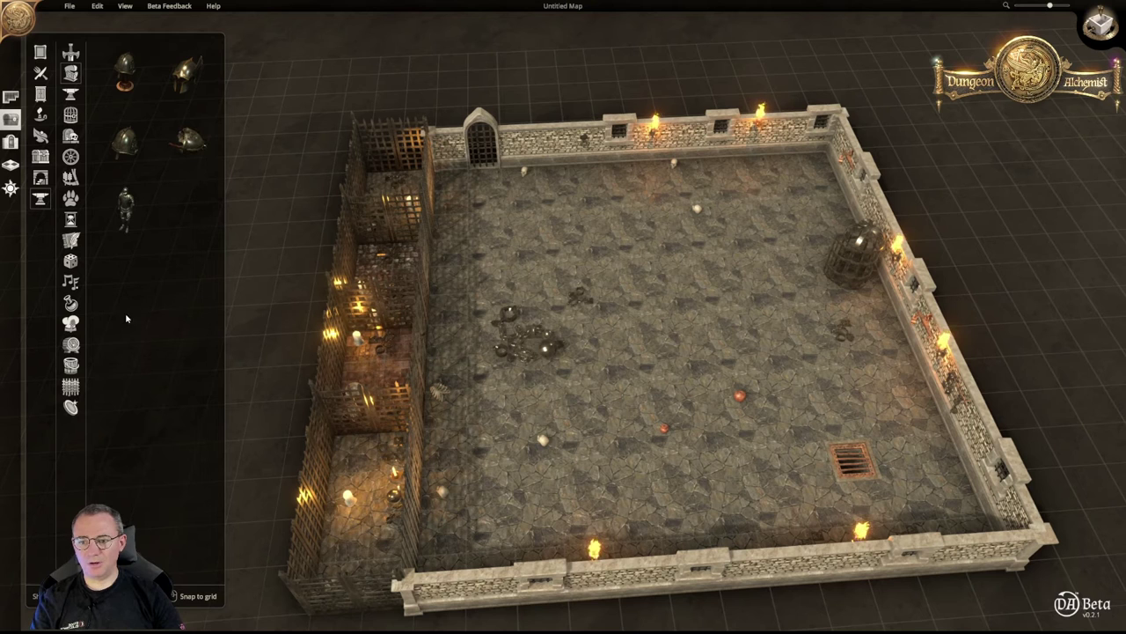
Place a trial straight stone stair in the back-right corner, then delete it
click(41, 182)
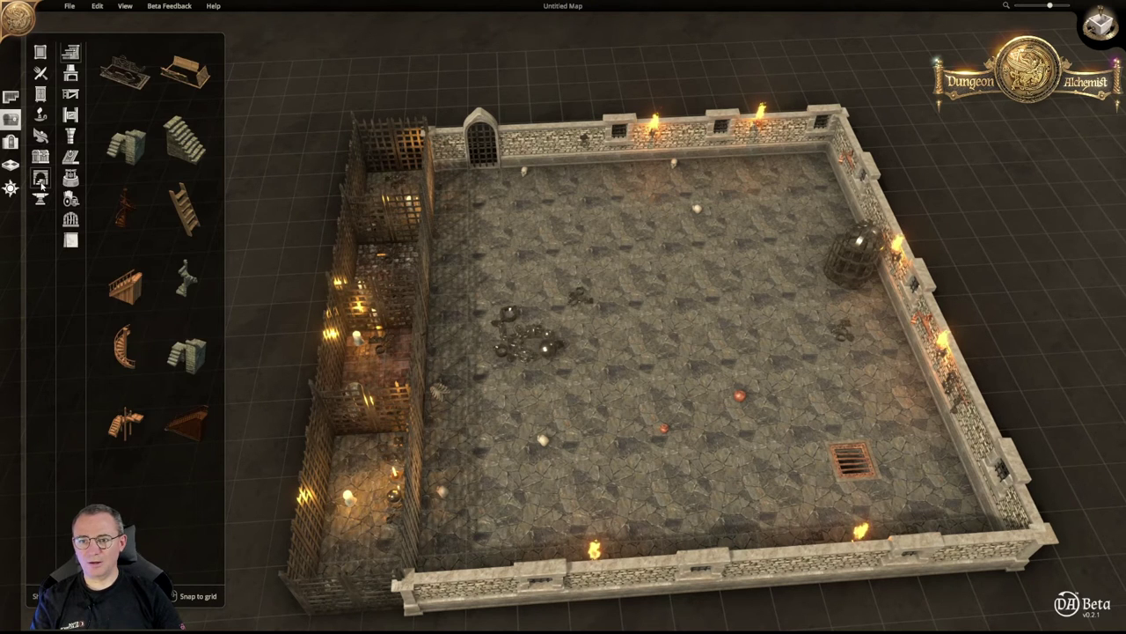
click(132, 142)
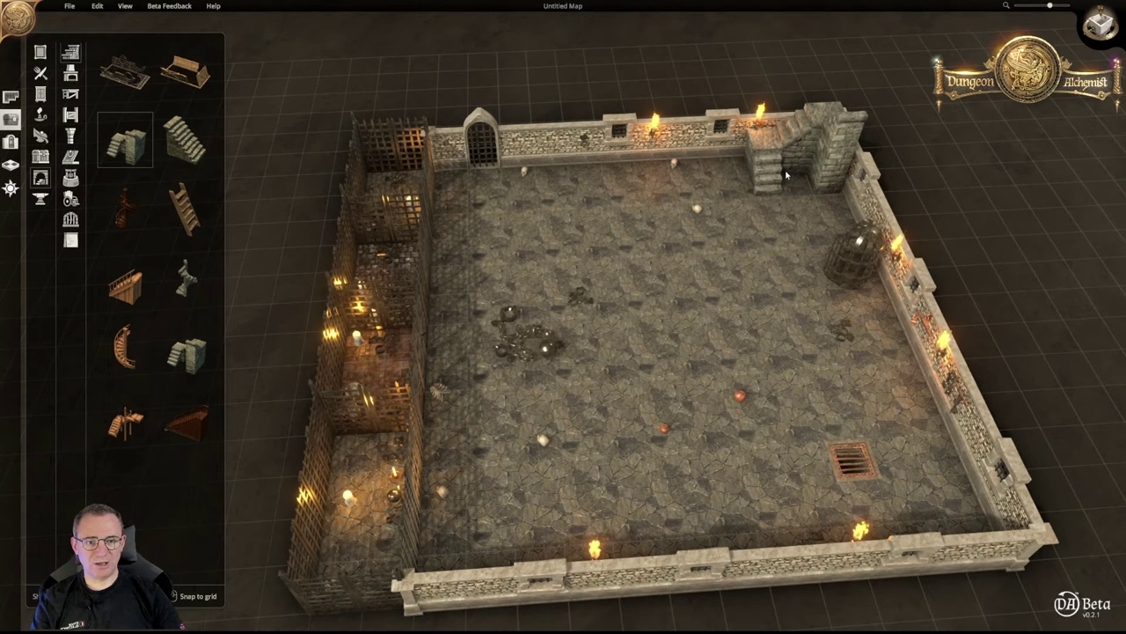
click(786, 176)
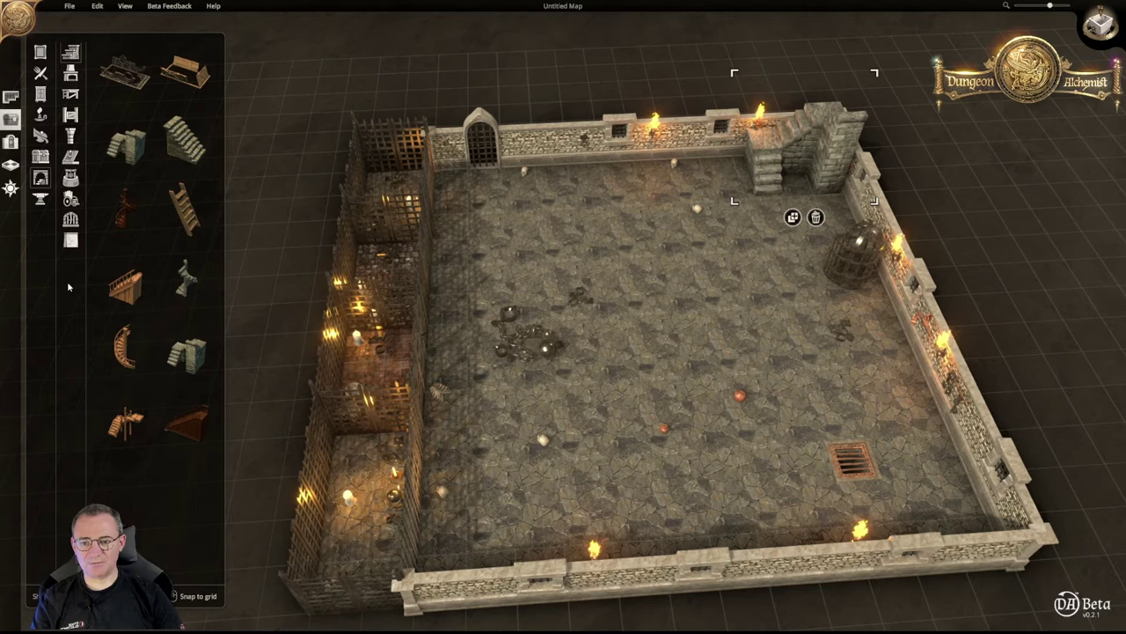
key(Delete)
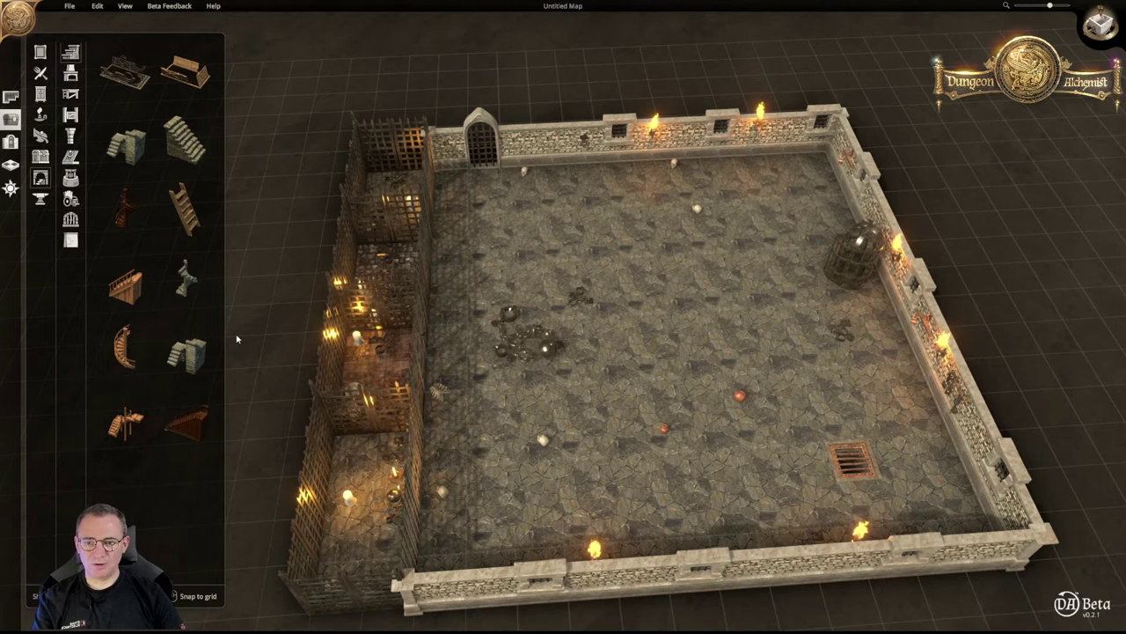
Pick the spiral staircase from the stairs collection and set it mid-room
click(184, 277)
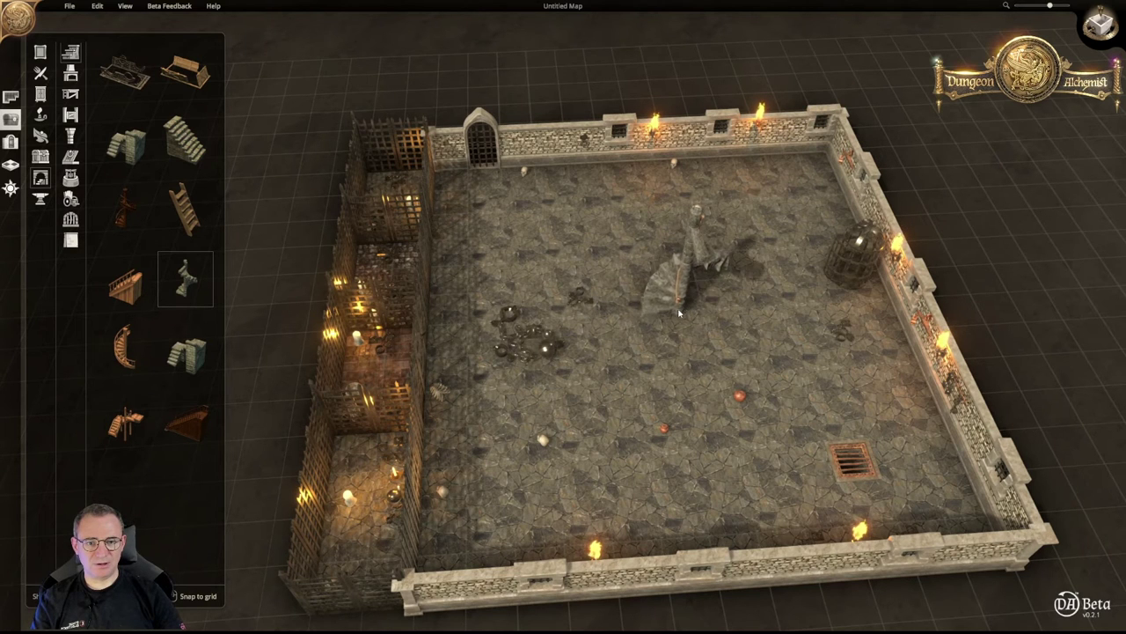
click(677, 317)
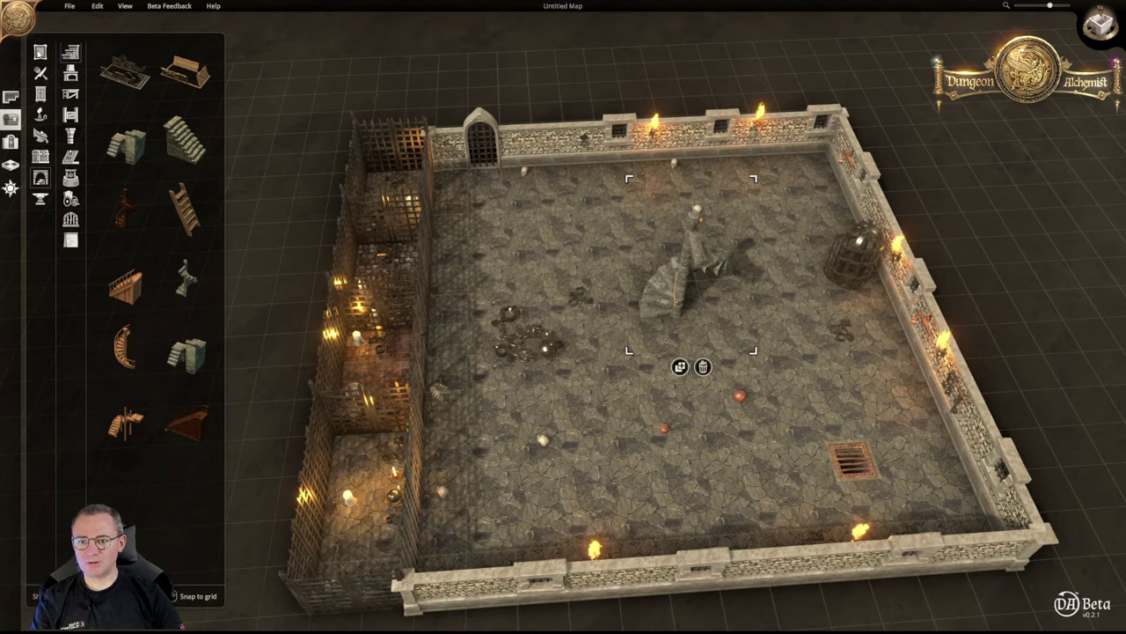
click(39, 52)
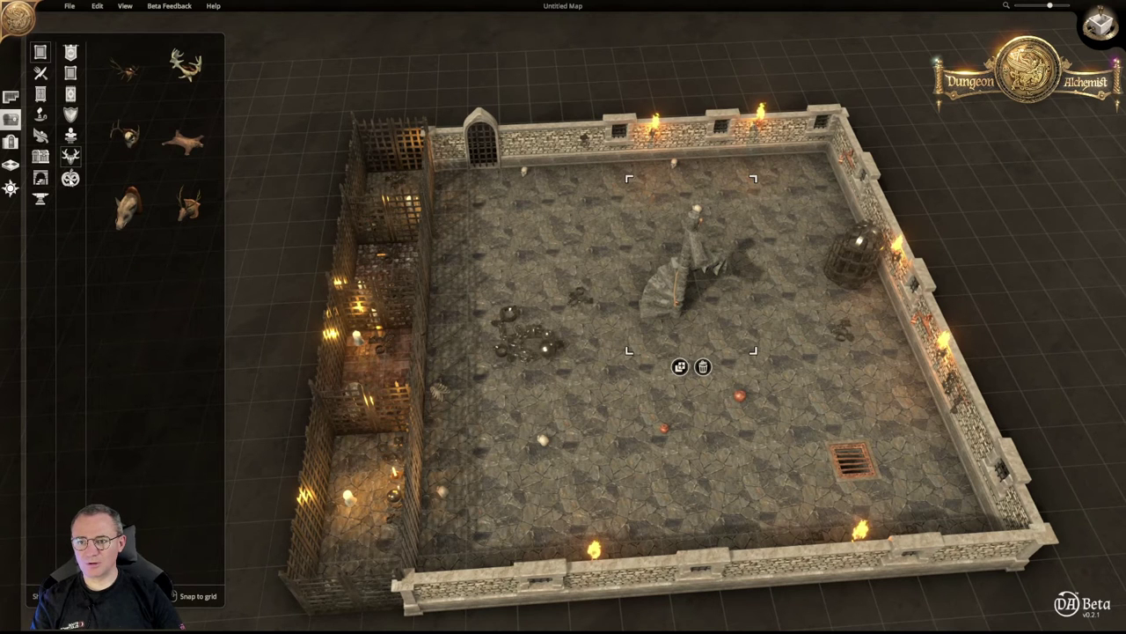
Browse from pumpkins, statues, trophies, rugs and paintings to the goblet and jug tableware
click(70, 178)
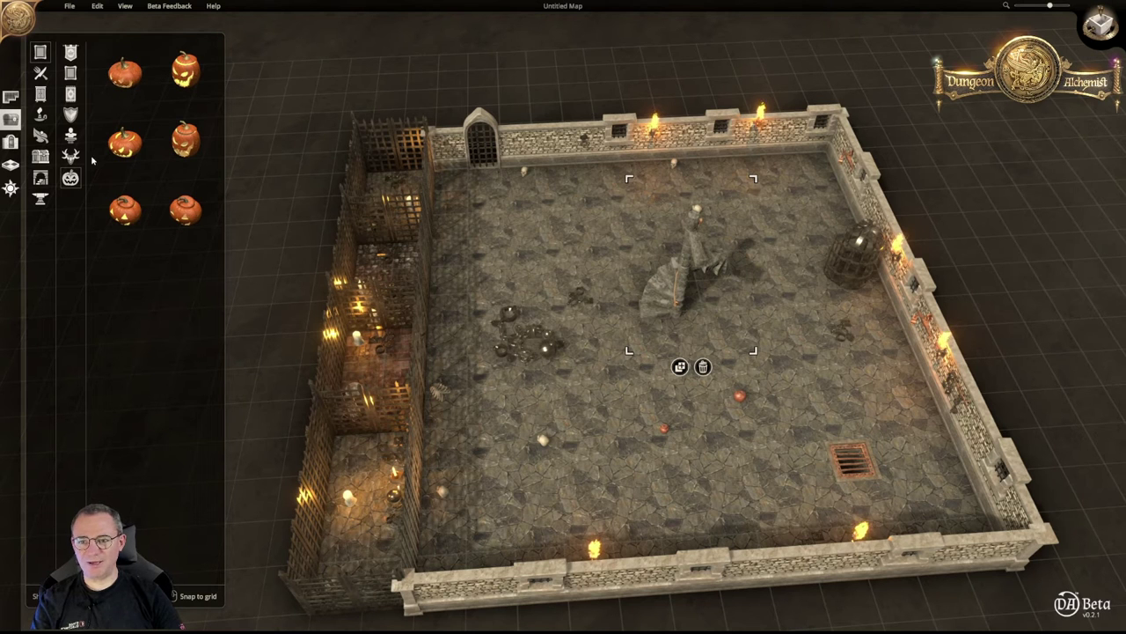
click(72, 137)
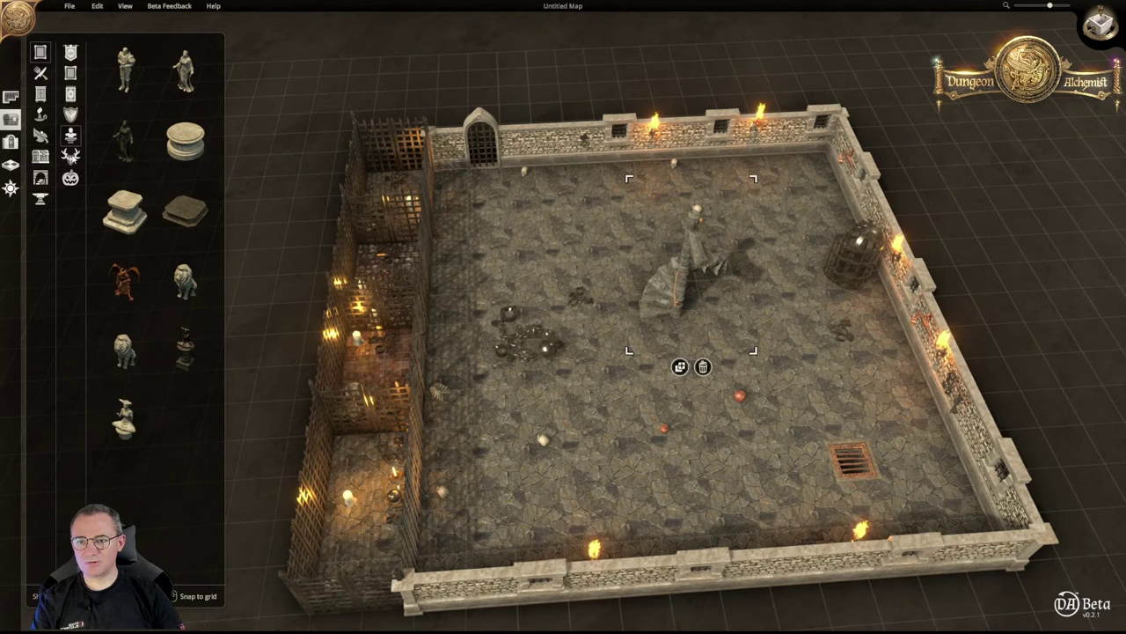
click(71, 156)
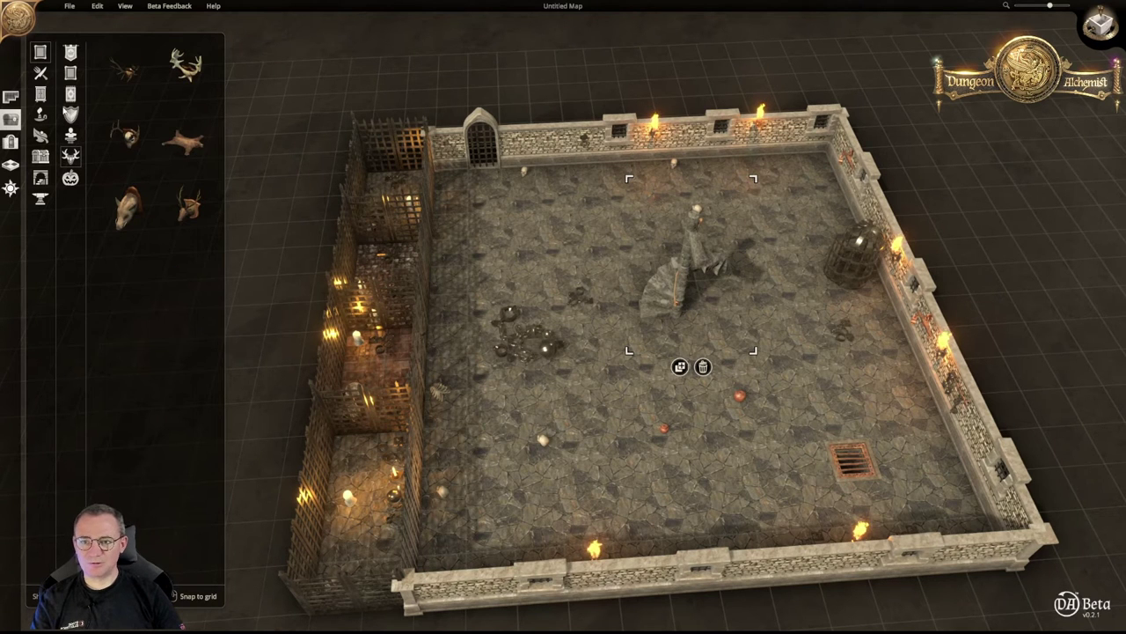
click(70, 114)
click(70, 94)
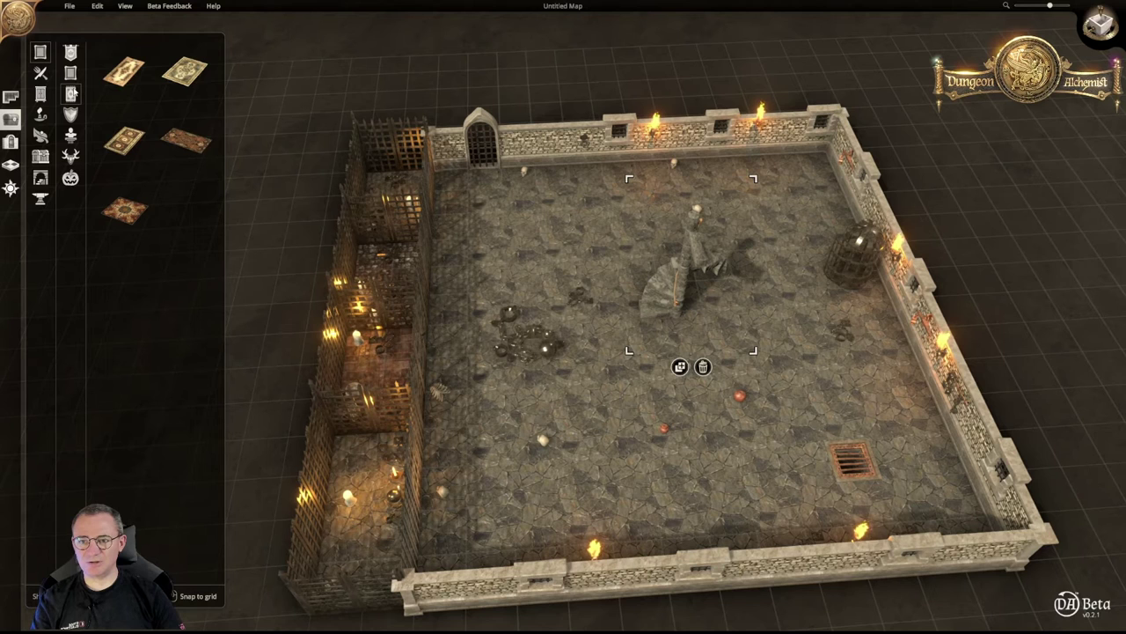
click(71, 73)
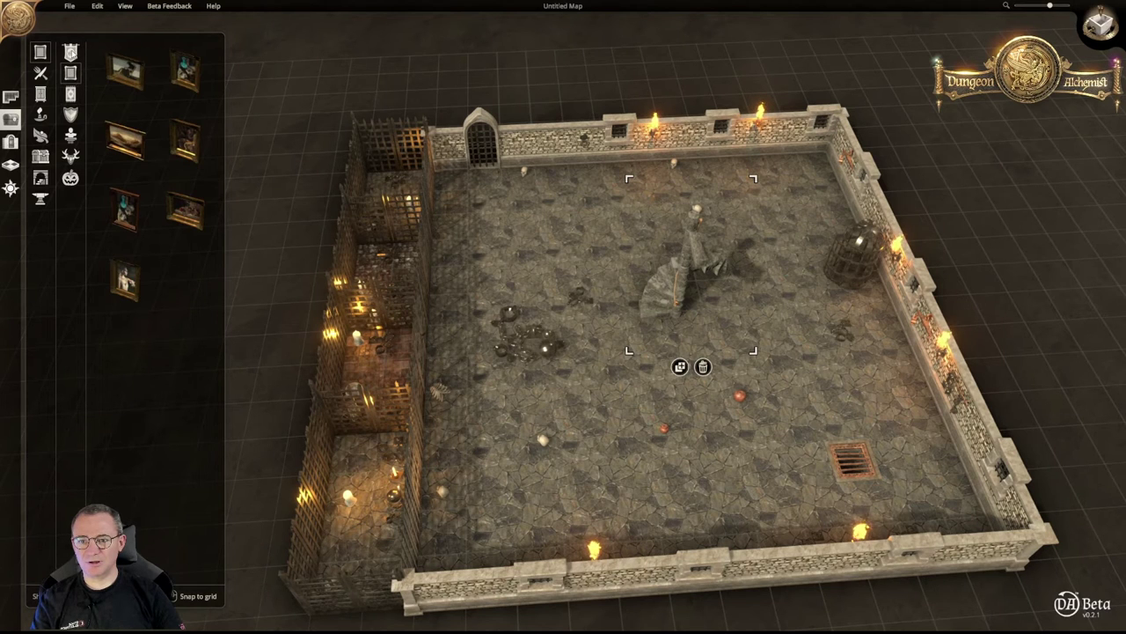
click(70, 52)
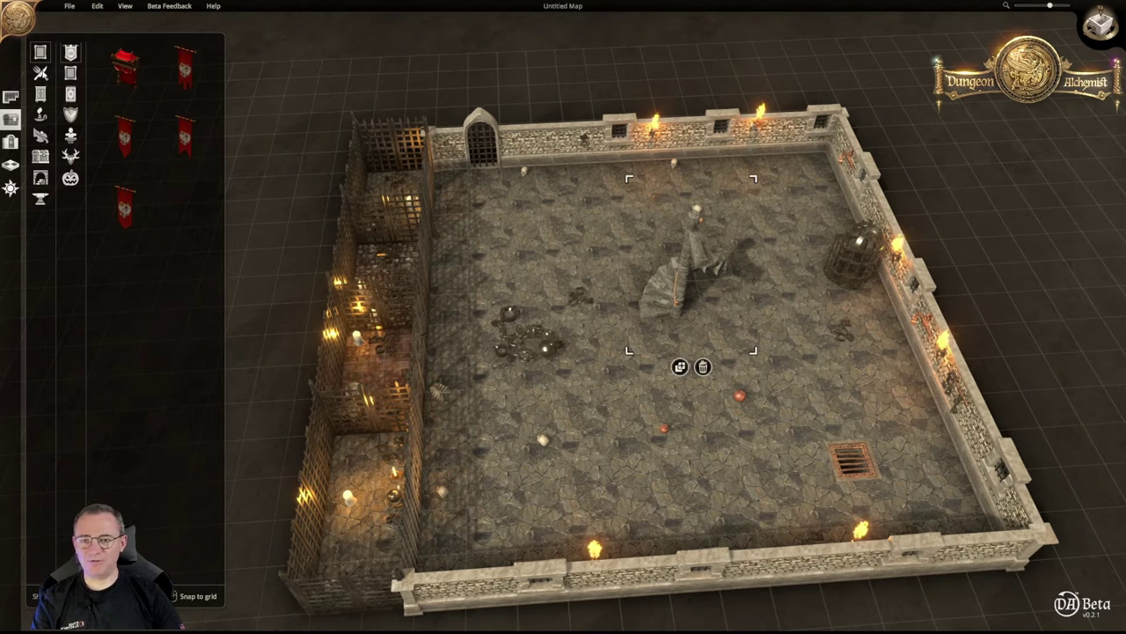
click(40, 73)
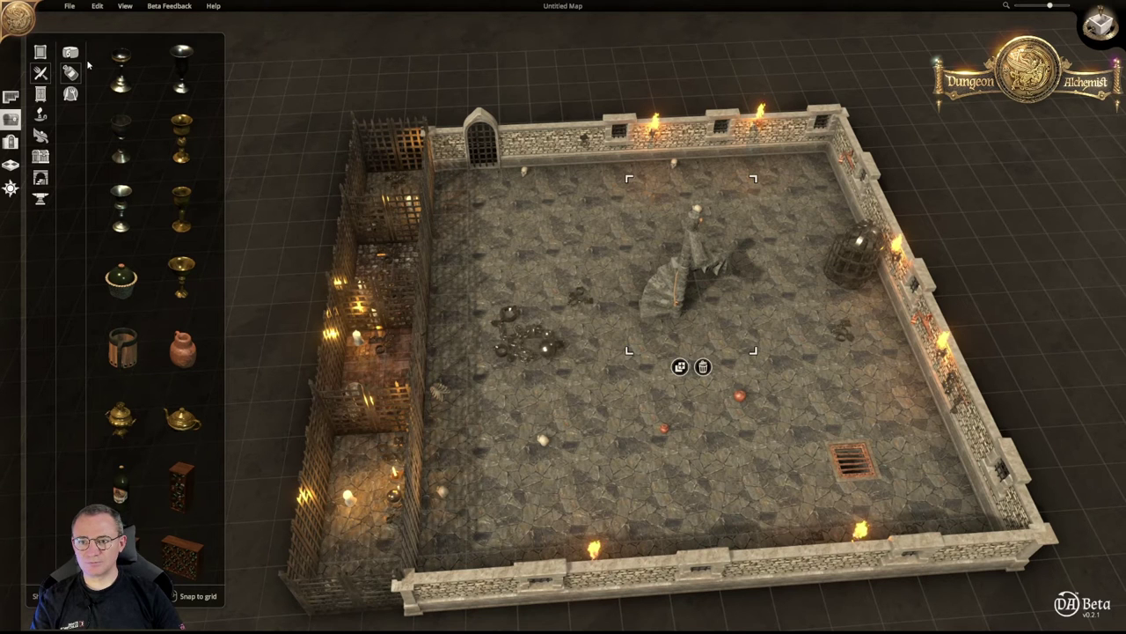
Scroll through the food props list in the object library
scroll(118, 143, down, 3)
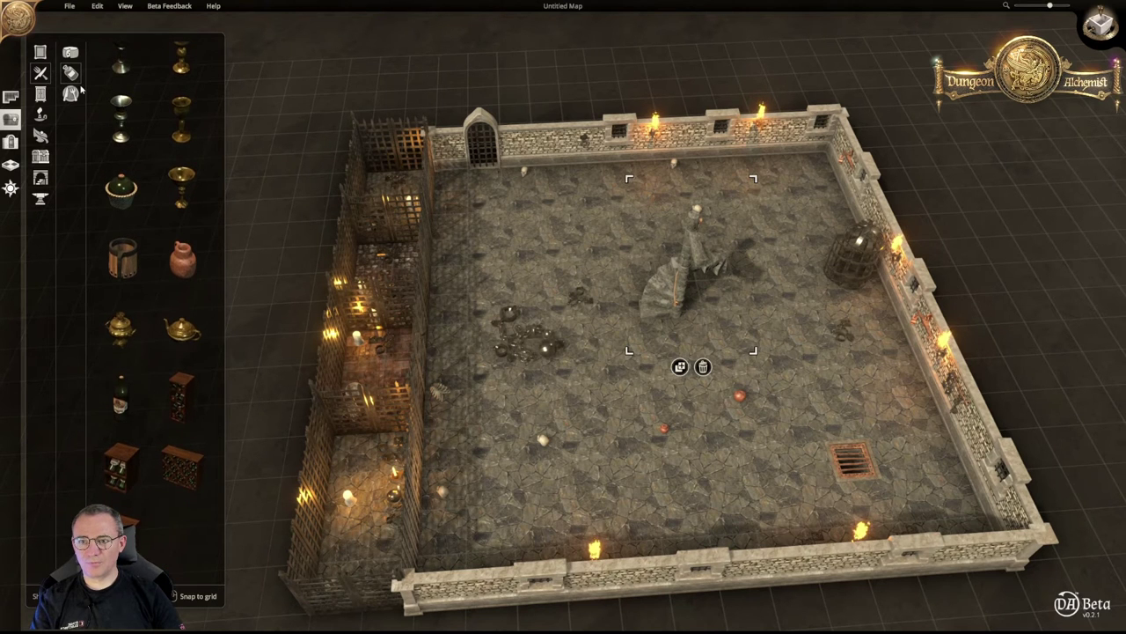
click(70, 52)
scroll(157, 207, down, 4)
scroll(157, 207, down, 7)
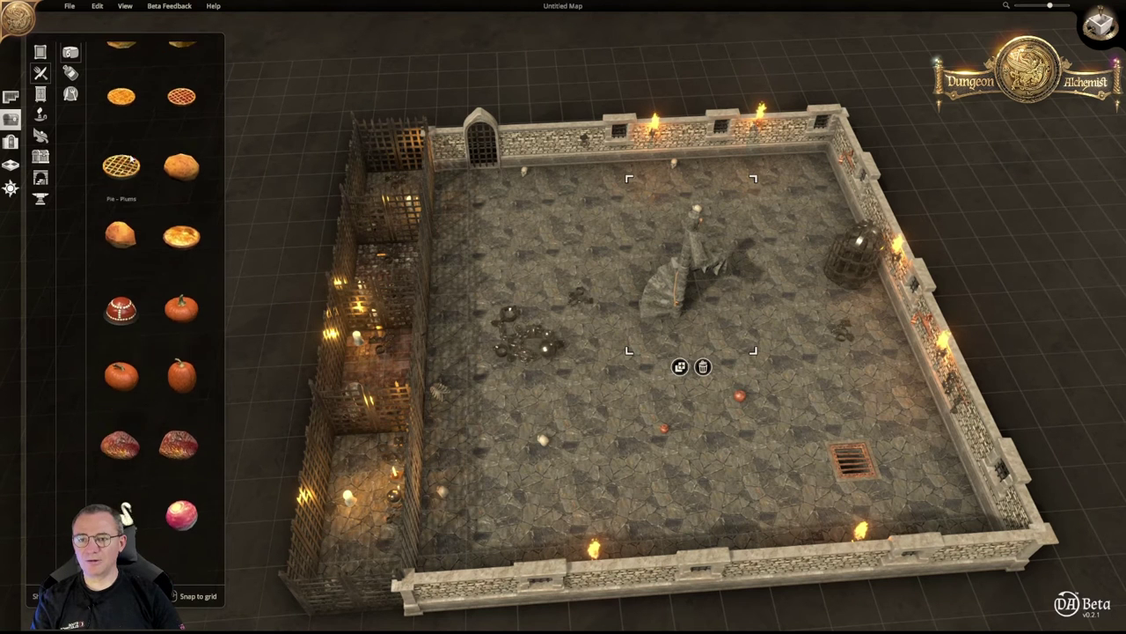
scroll(130, 161, up, 1)
Look over the cutlery and bowl props, then bring up the mirrors and picture frames
click(71, 93)
scroll(185, 212, up, 1)
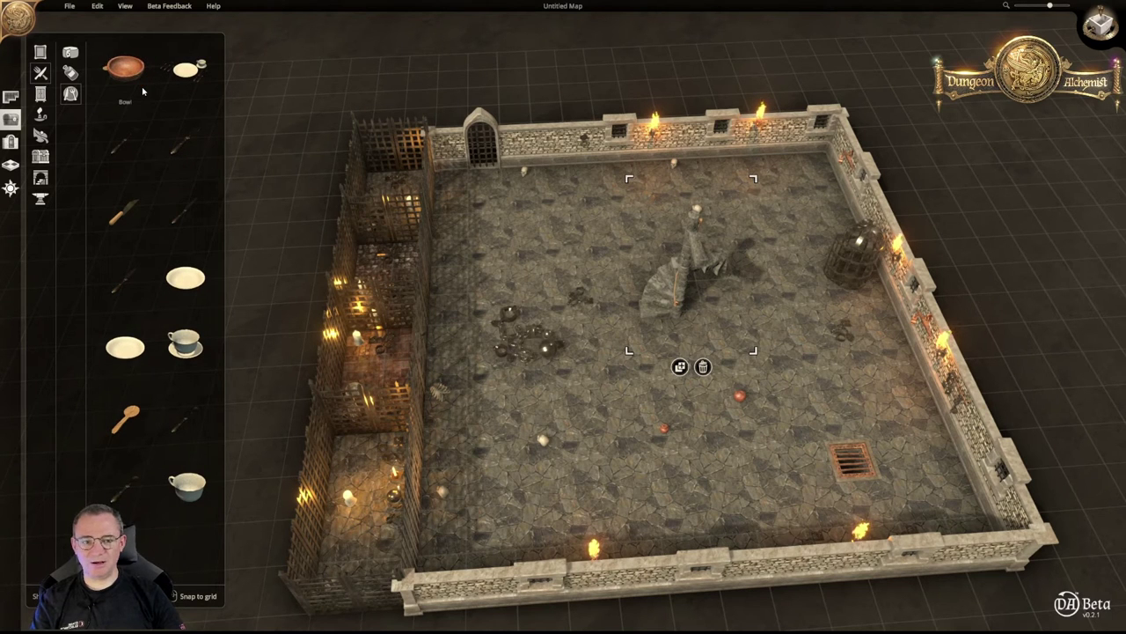
click(41, 95)
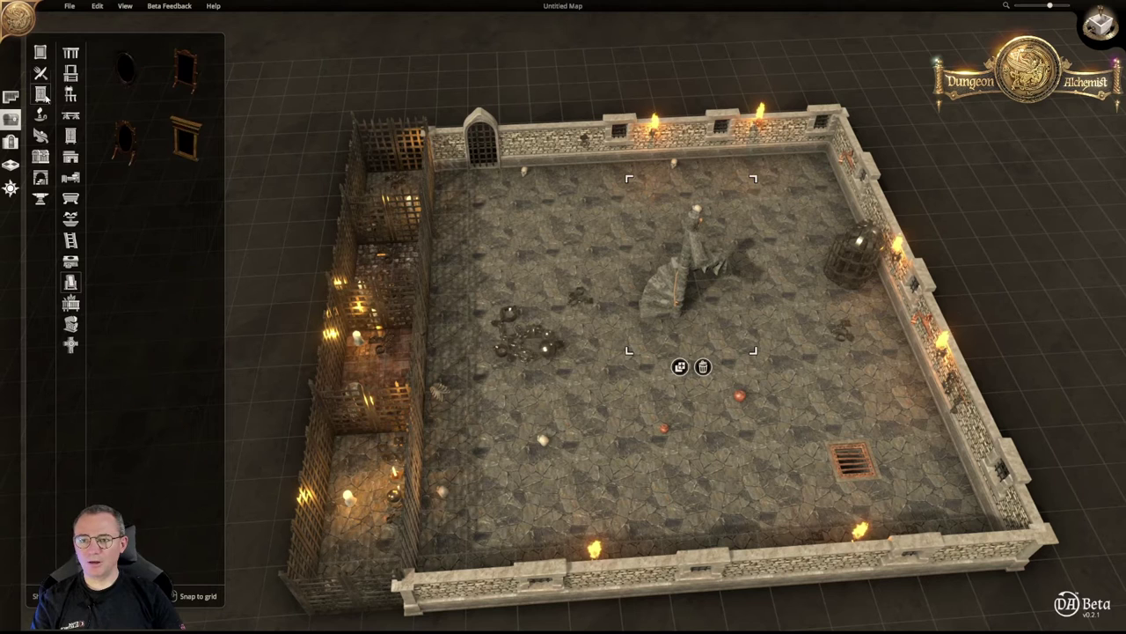
Browse tables and altars, armor stands, water towers and barrels, then pans, jugs and crates
click(71, 345)
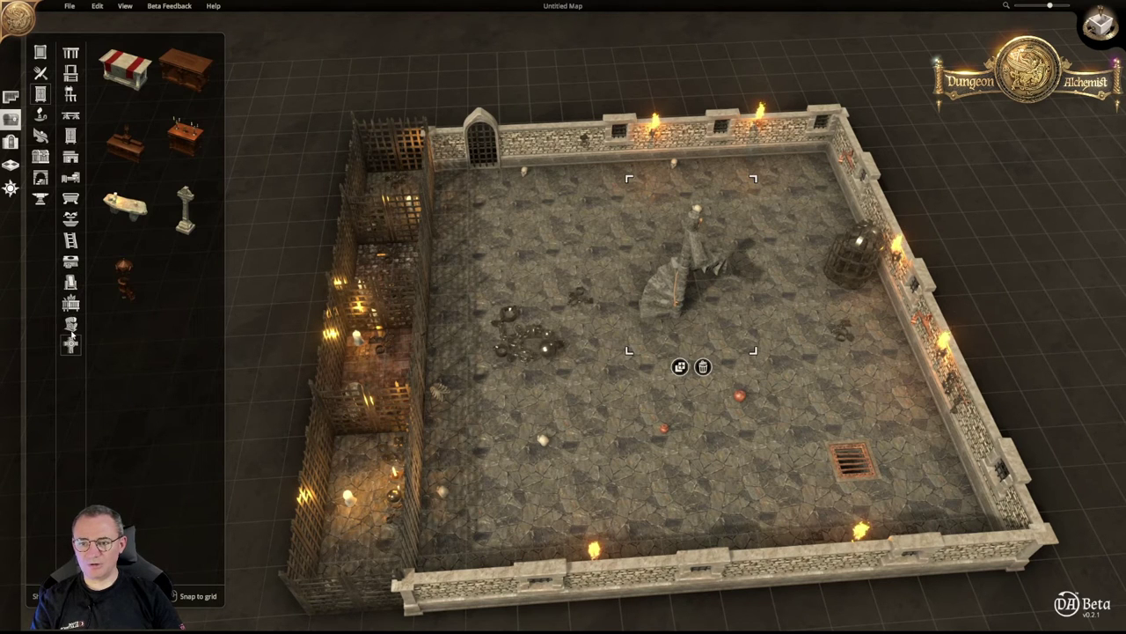
click(71, 324)
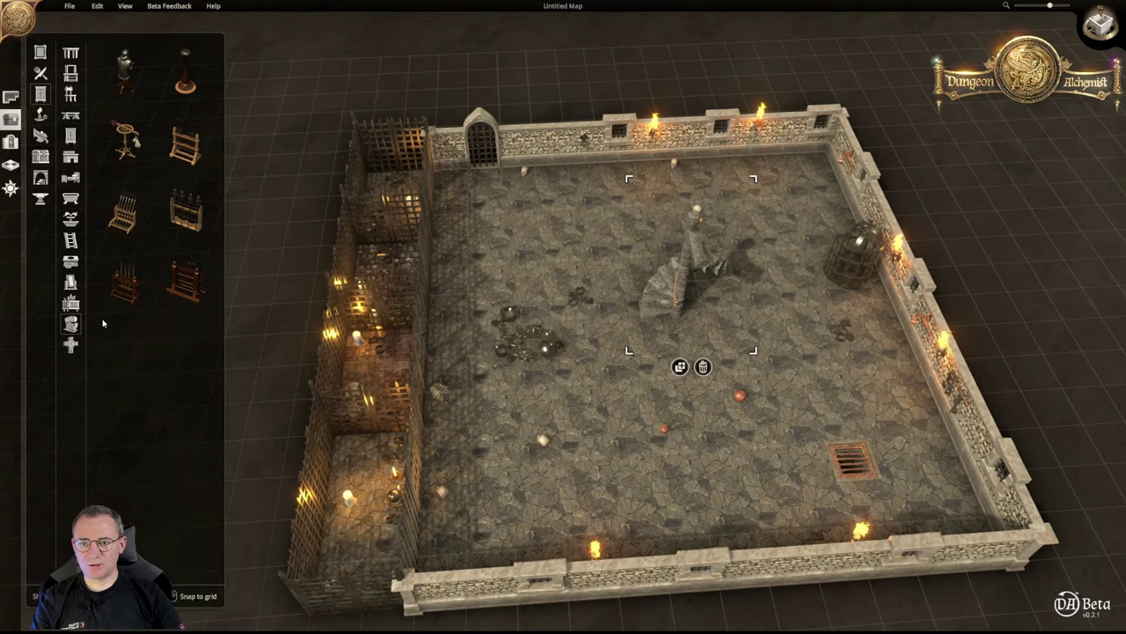
click(73, 305)
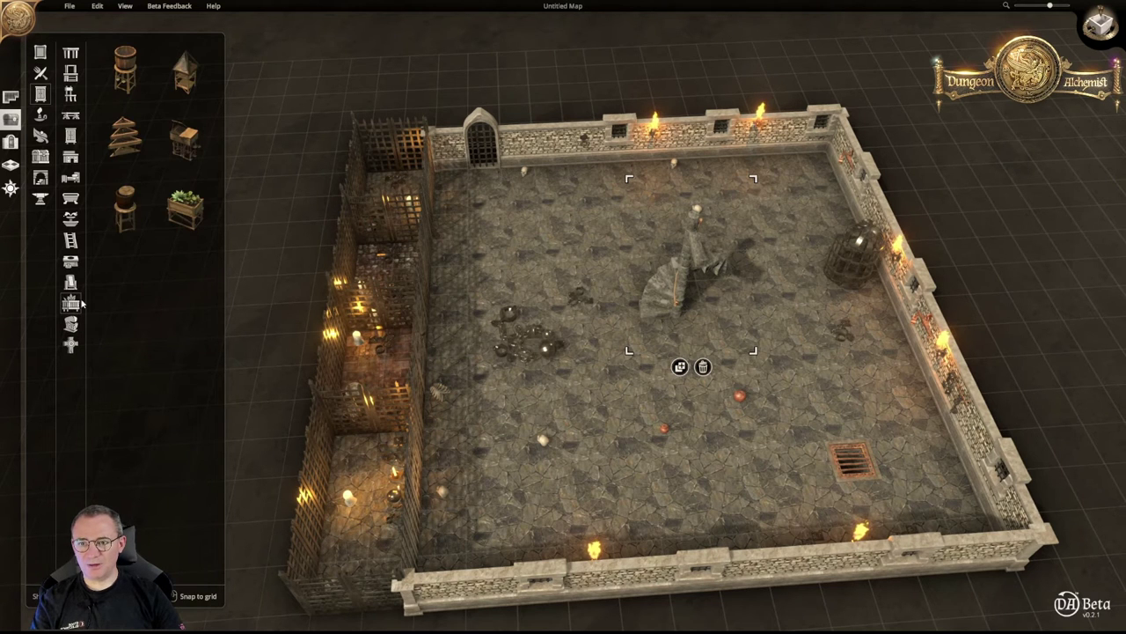
click(70, 282)
click(71, 263)
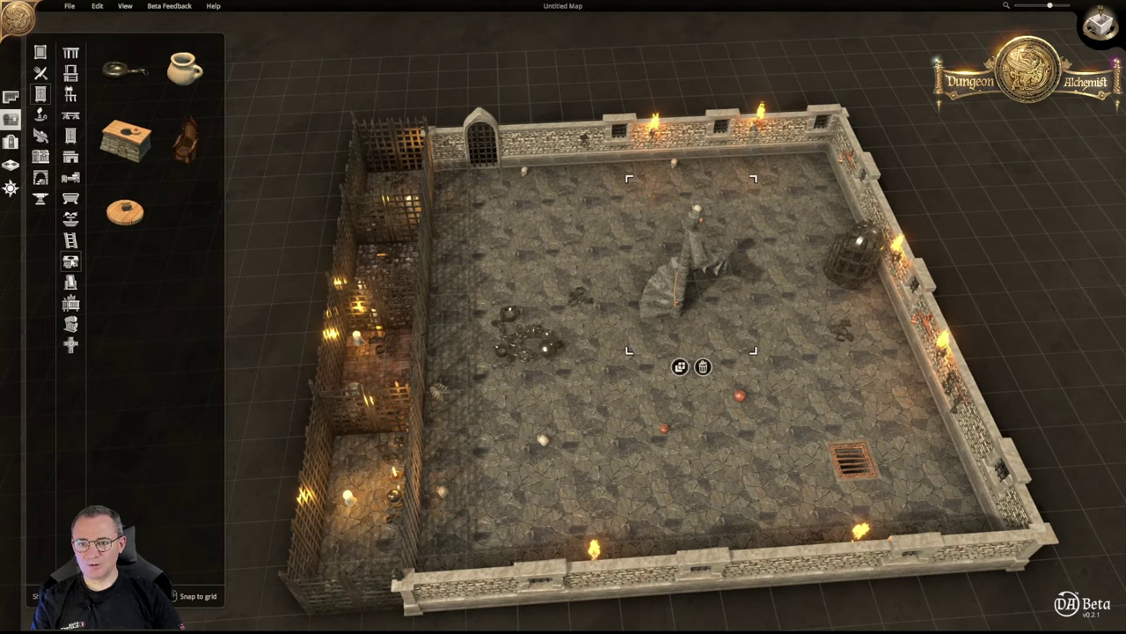
Browse ladders, wells and fountains, bathtubs, then the beds and hammocks category
click(71, 242)
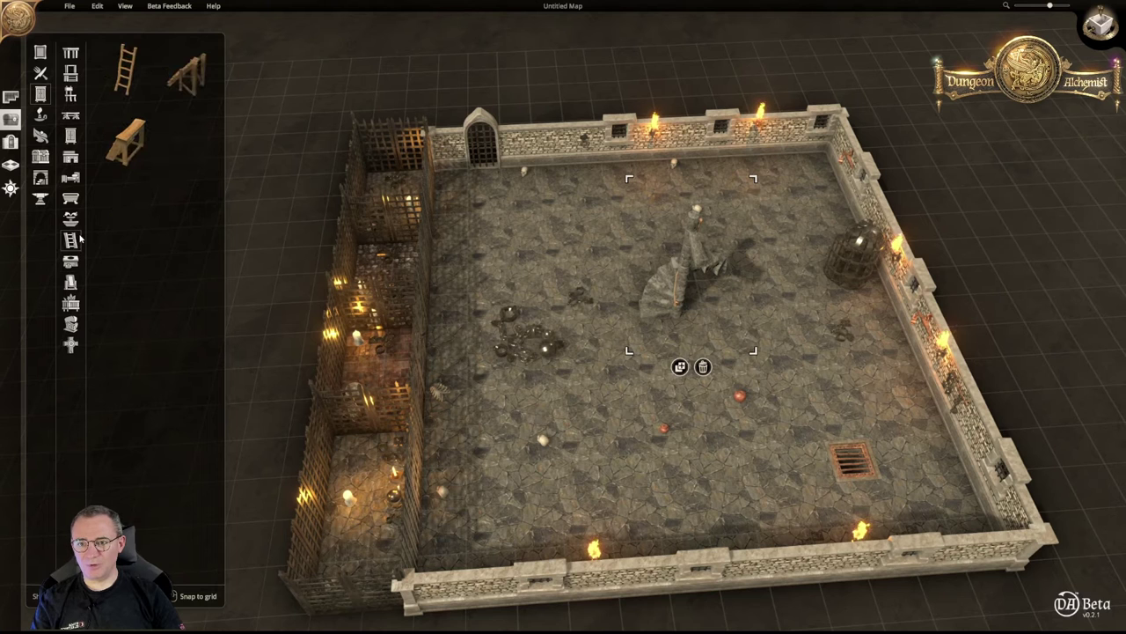
click(72, 217)
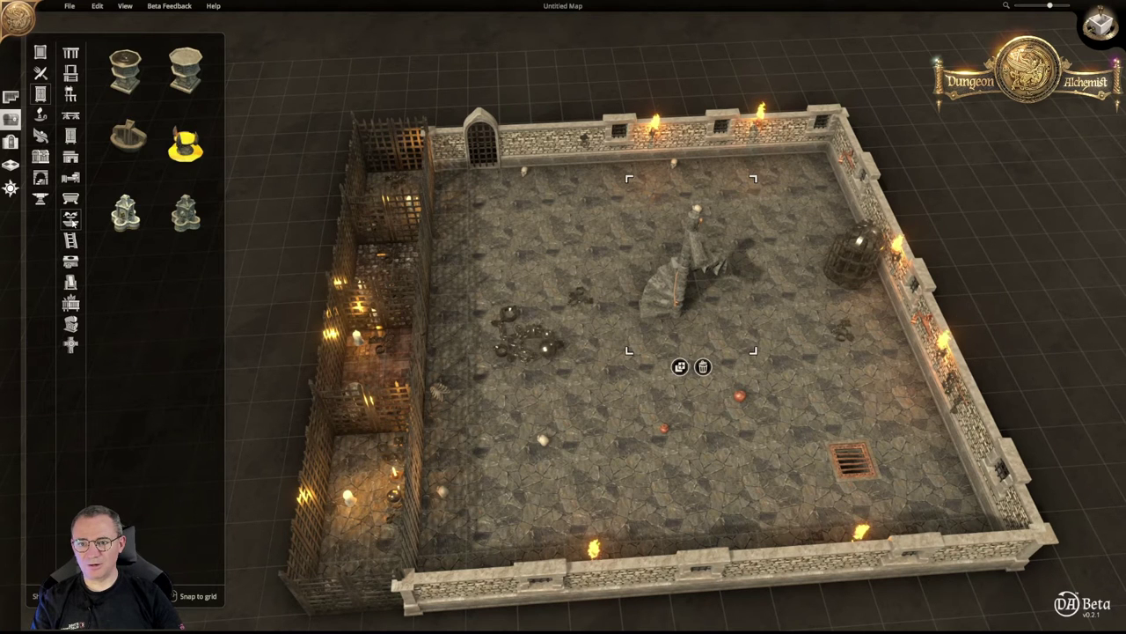
click(70, 198)
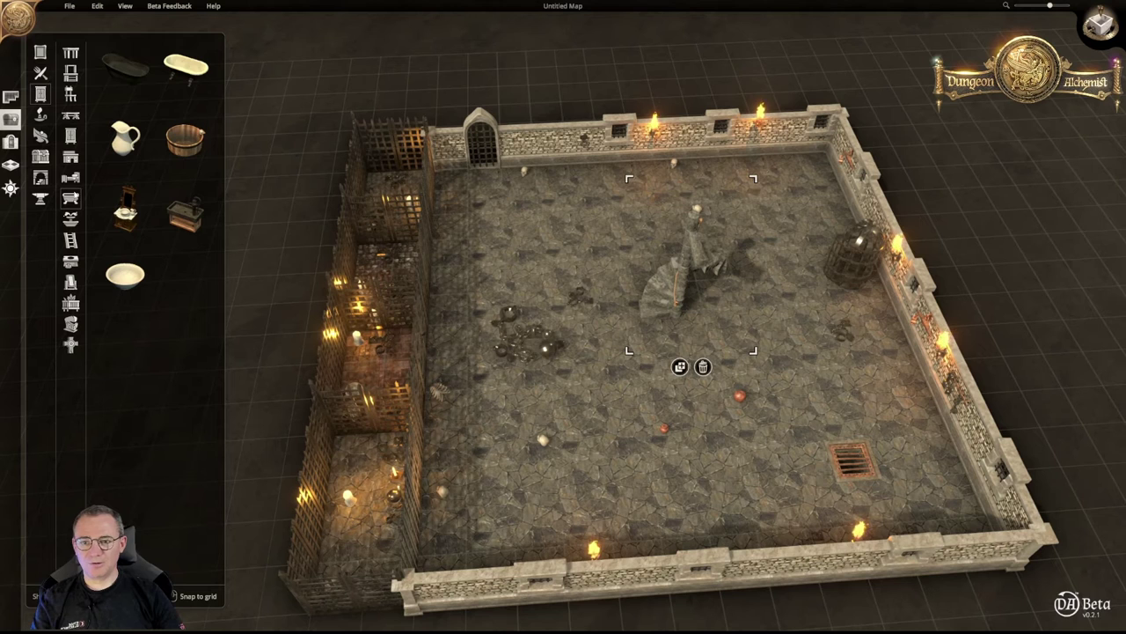
click(72, 177)
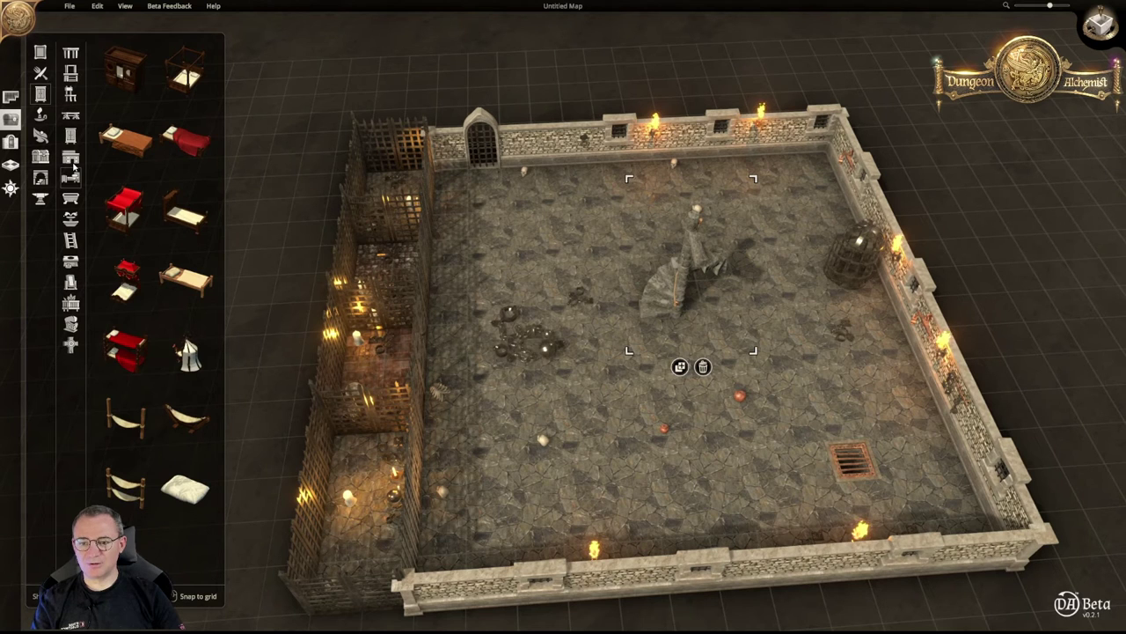
Look at the desks and lecterns, then scroll through the cupboards and shelves
click(72, 156)
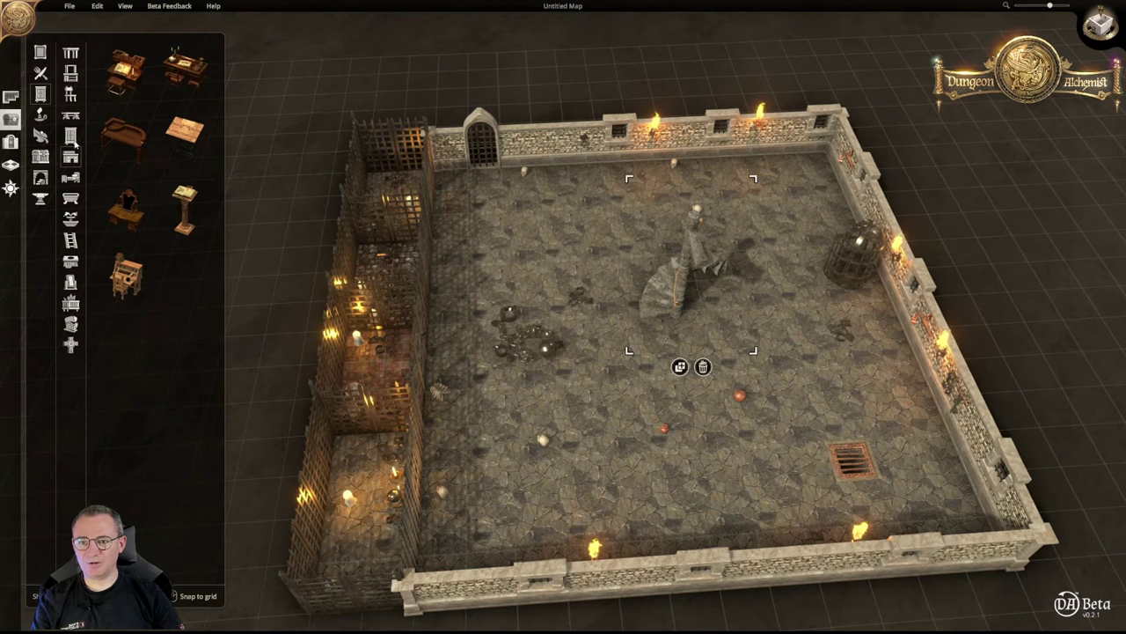
click(74, 139)
scroll(184, 255, down, 2)
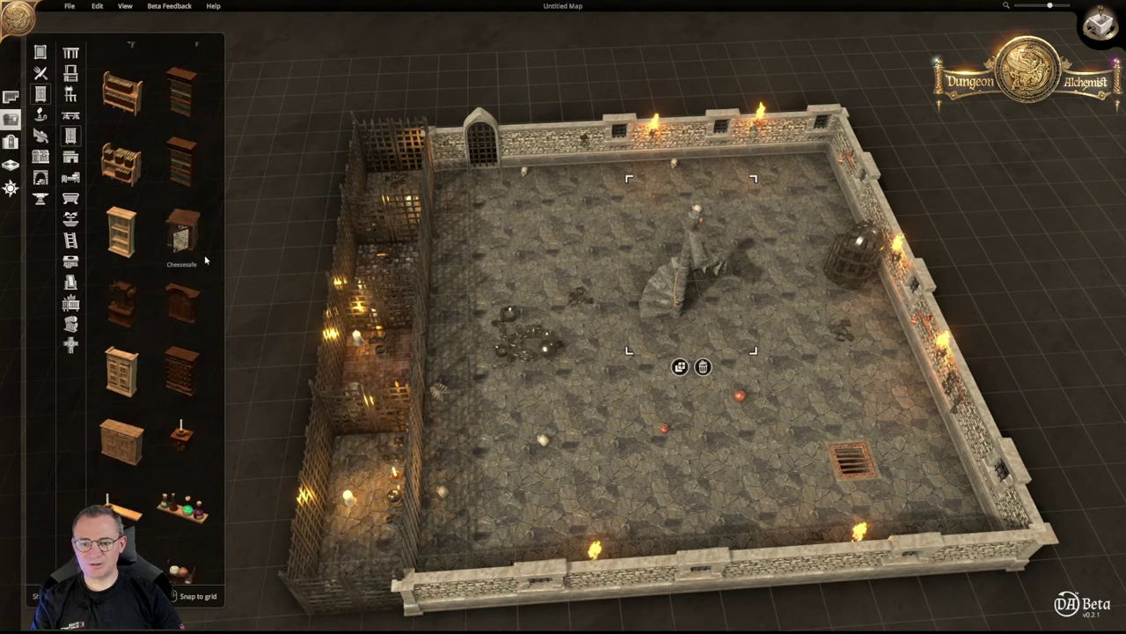
scroll(184, 261, down, 4)
scroll(132, 194, up, 6)
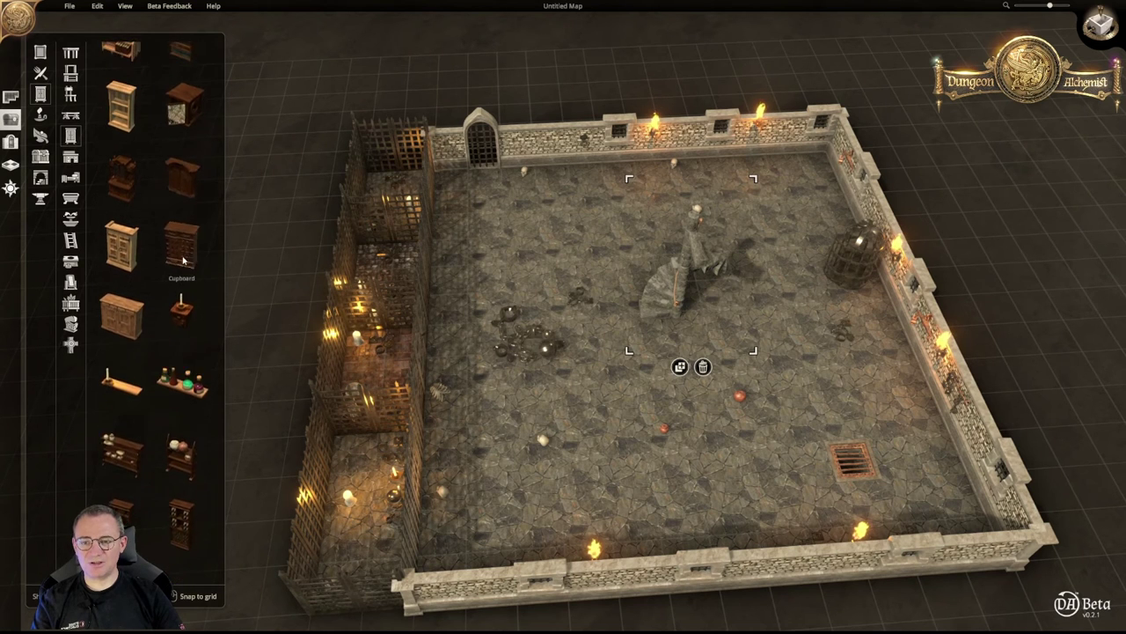
Browse benches, stools and chairs, wells and stocks, then scroll the tables list
click(71, 115)
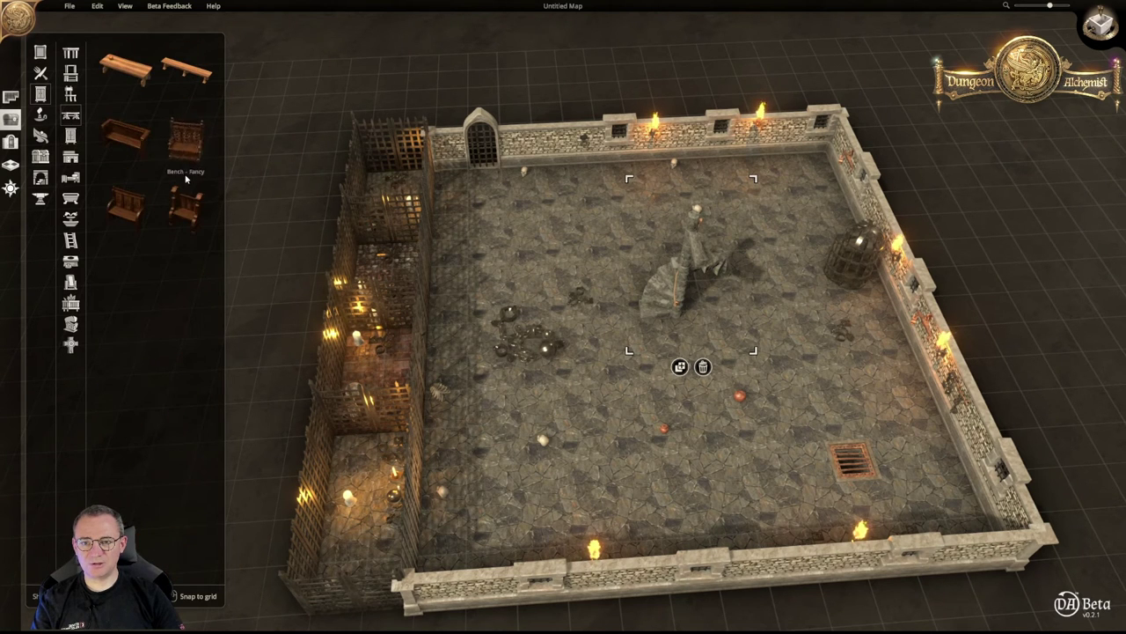
click(71, 94)
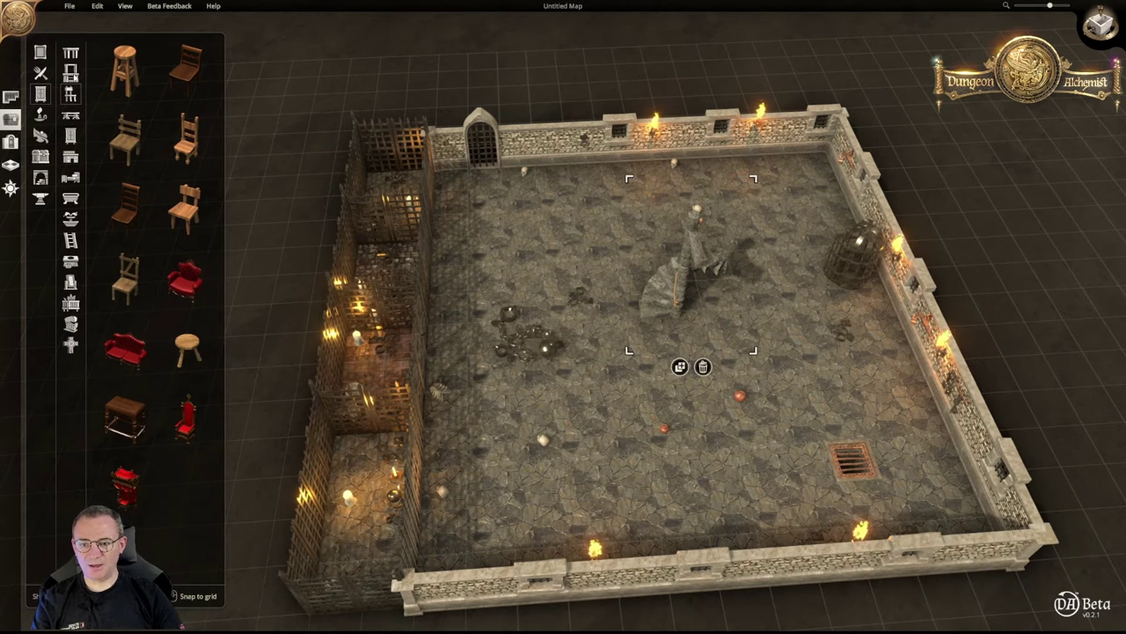
click(72, 74)
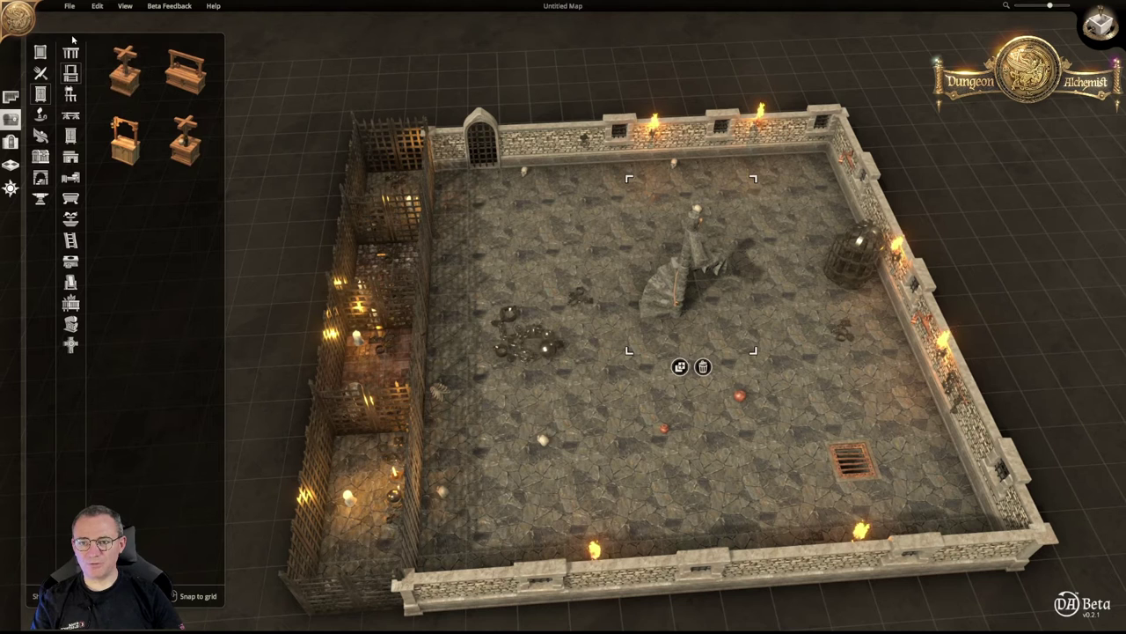
click(72, 53)
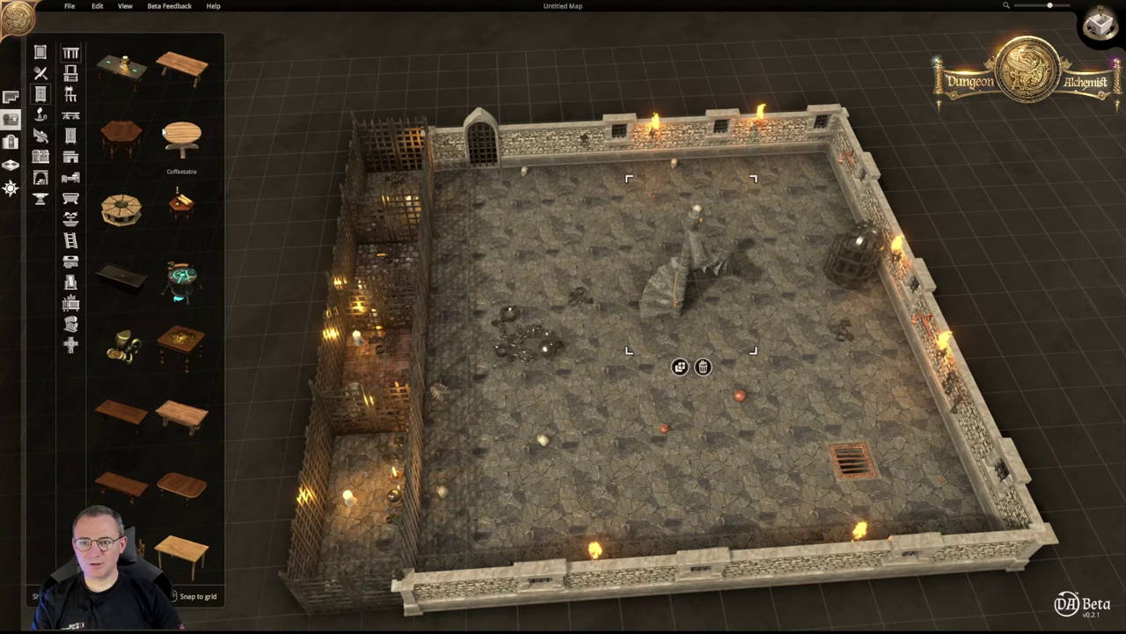
scroll(163, 132, down, 5)
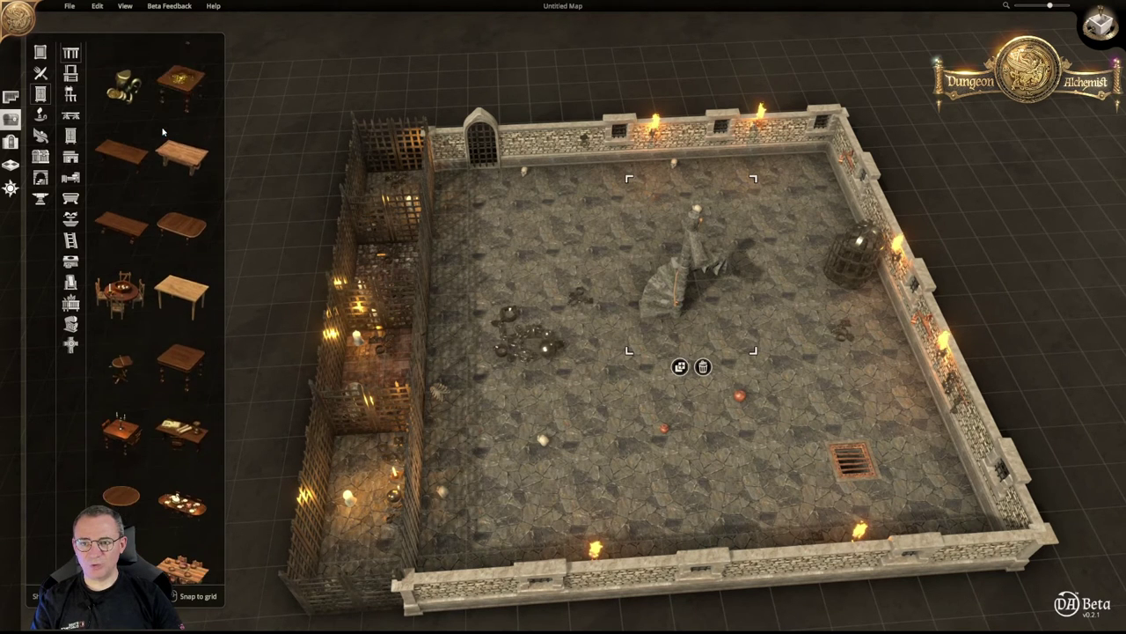